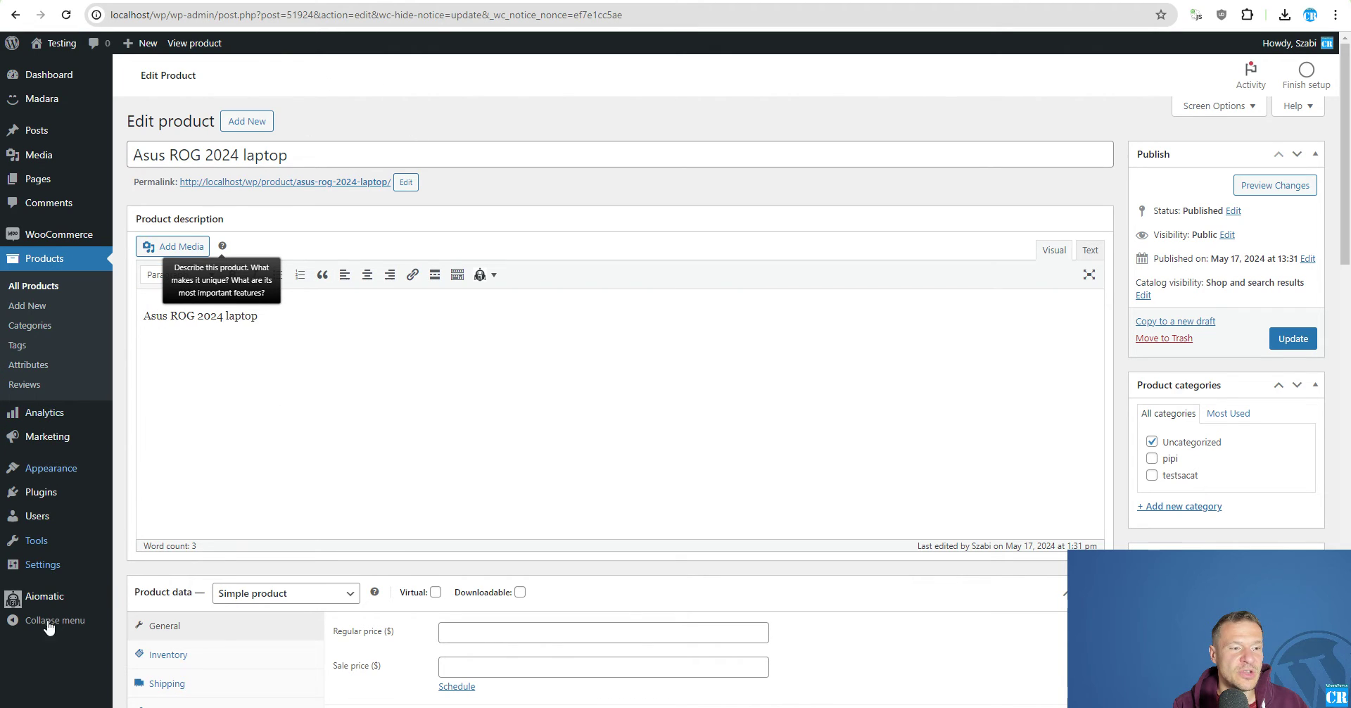
# View the Asus ROG 2024 laptop product page on the storefront and check its description and reviews
pyautogui.moveTo(53, 600)
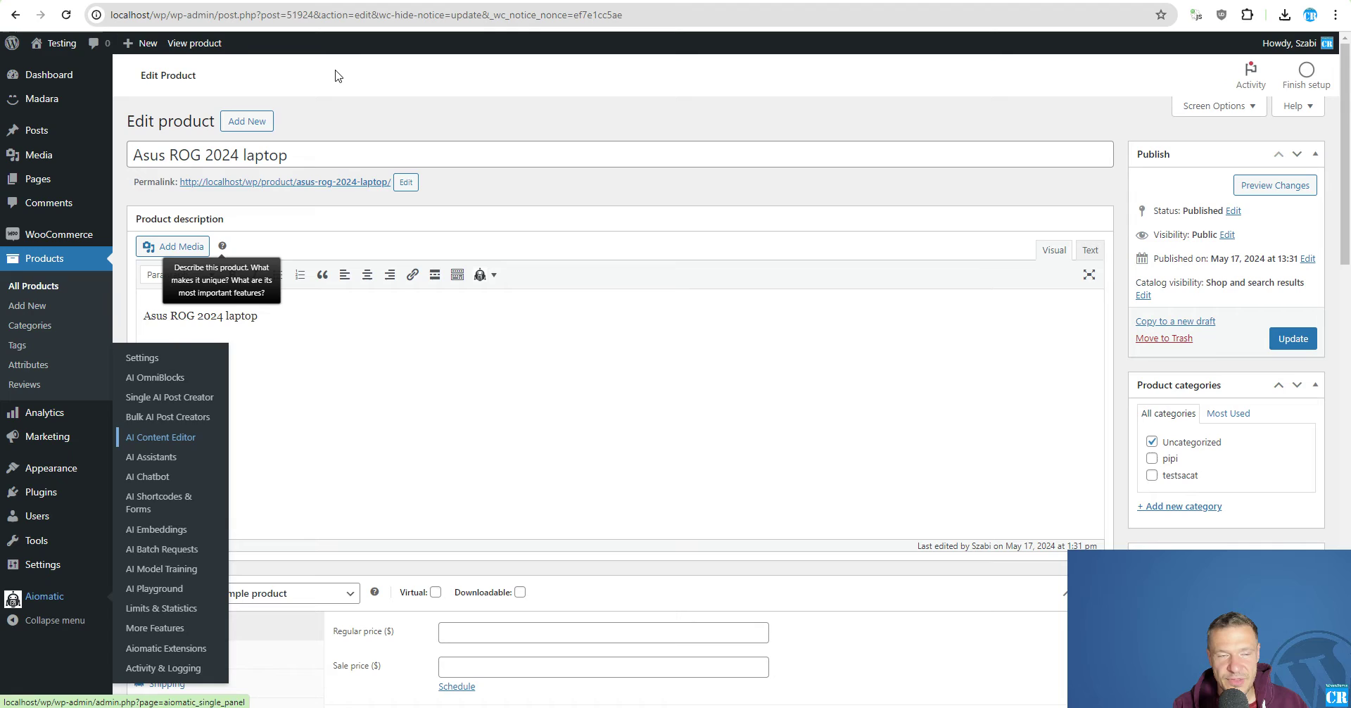
pyautogui.click(195, 43)
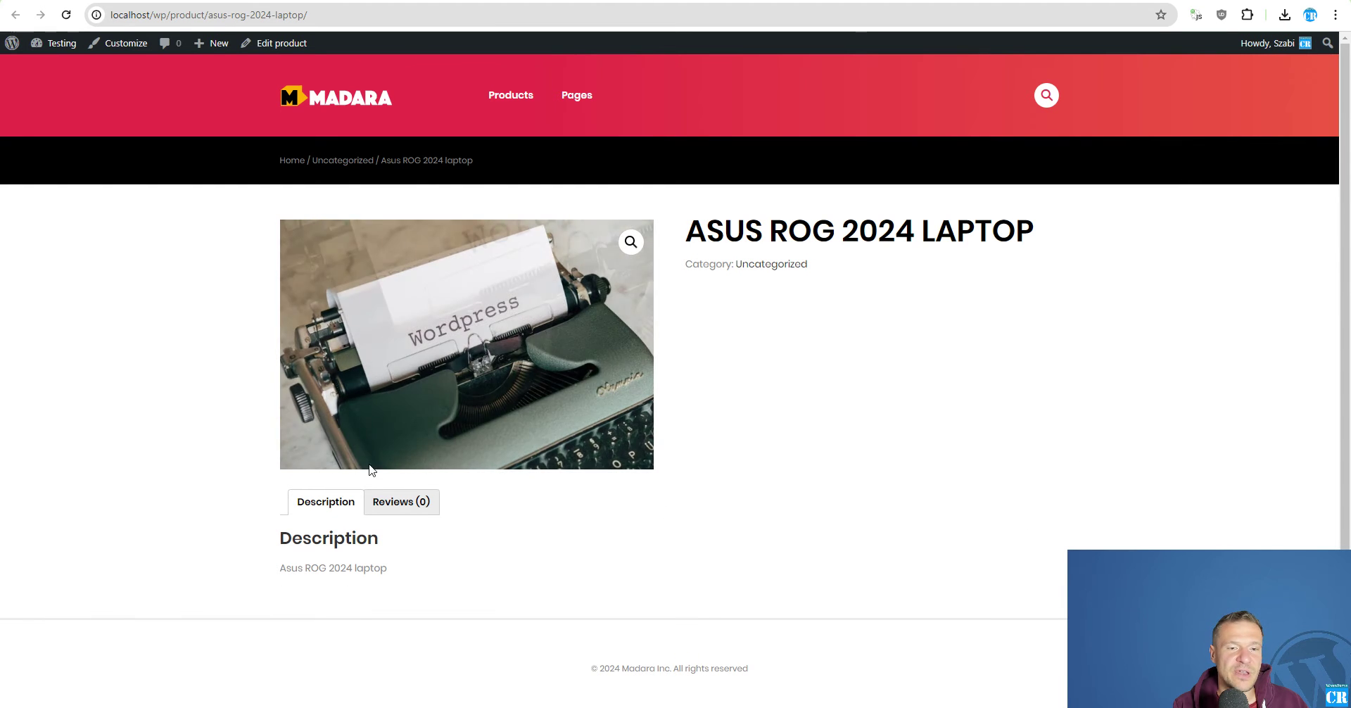
pyautogui.moveTo(686, 233); pyautogui.dragTo(919, 232)
pyautogui.click(1070, 238)
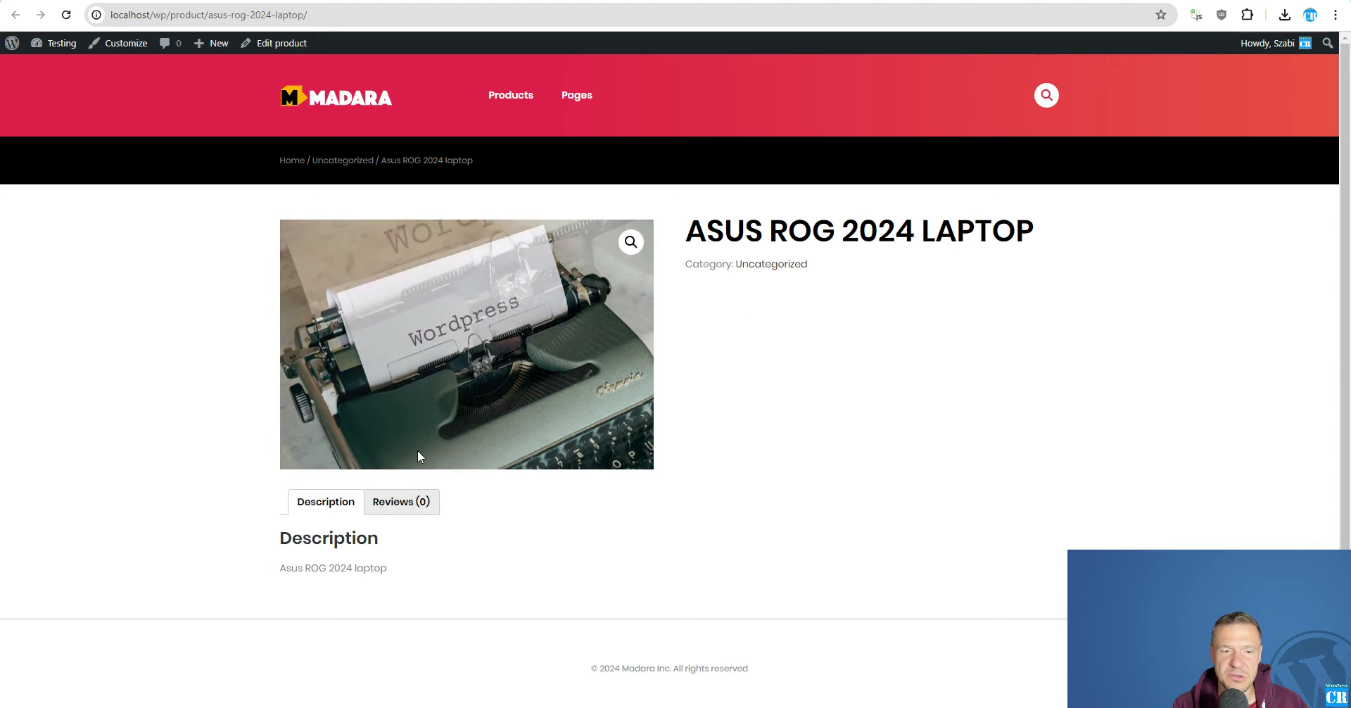
pyautogui.click(398, 507)
pyautogui.click(357, 507)
pyautogui.click(401, 506)
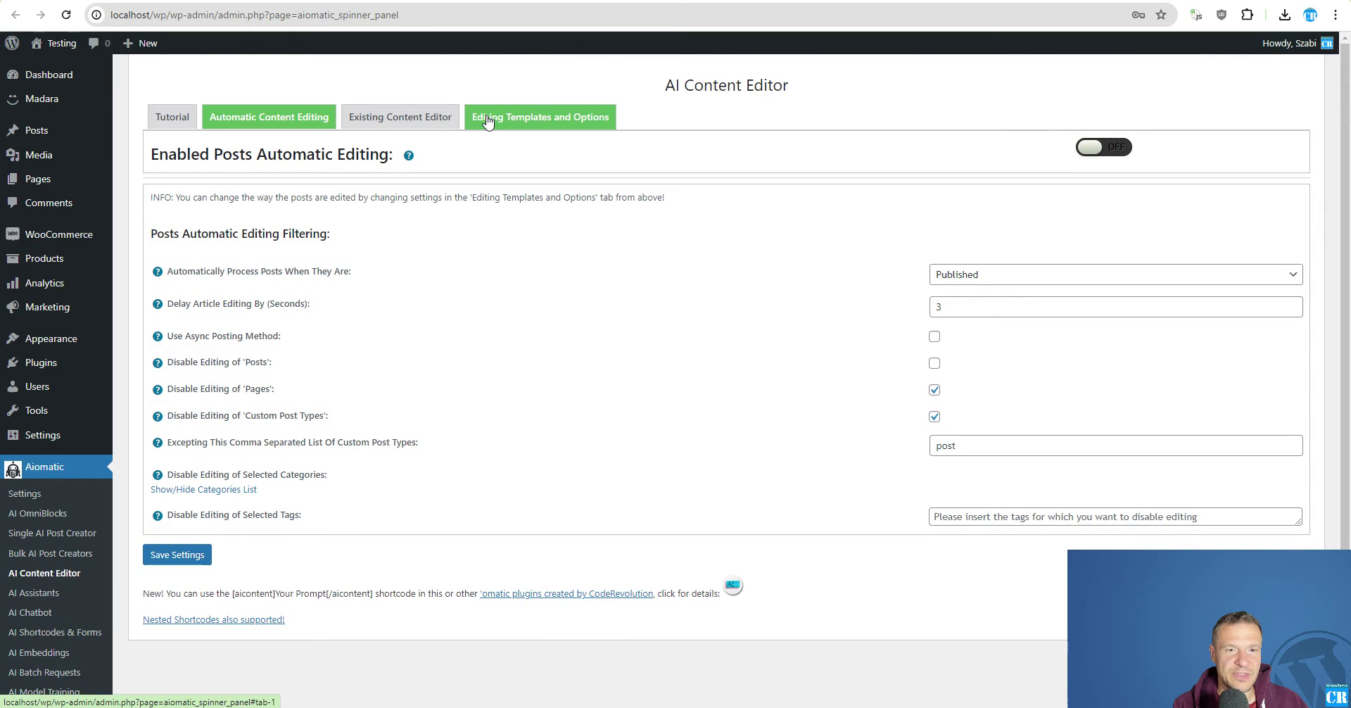
# Disable AI content rewriting in the AI Content Editor's editing templates and options
pyautogui.click(488, 122)
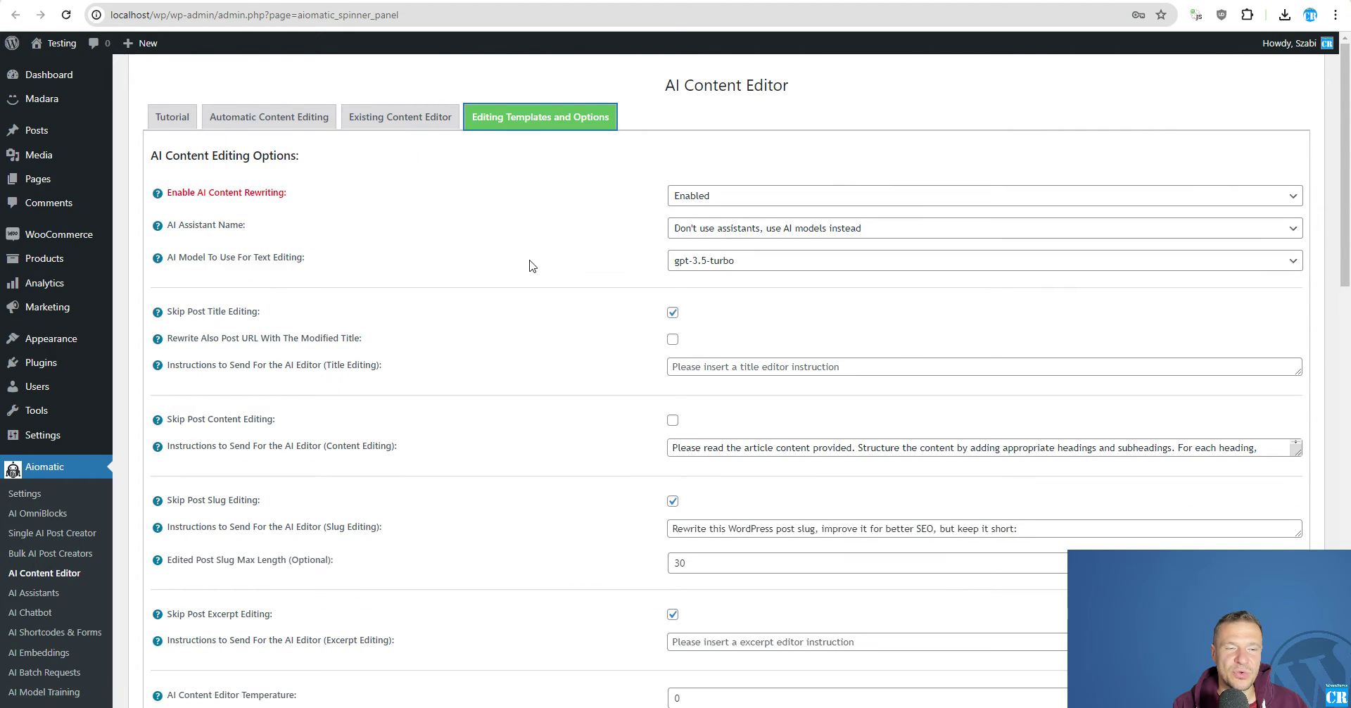
pyautogui.click(727, 197)
pyautogui.click(718, 220)
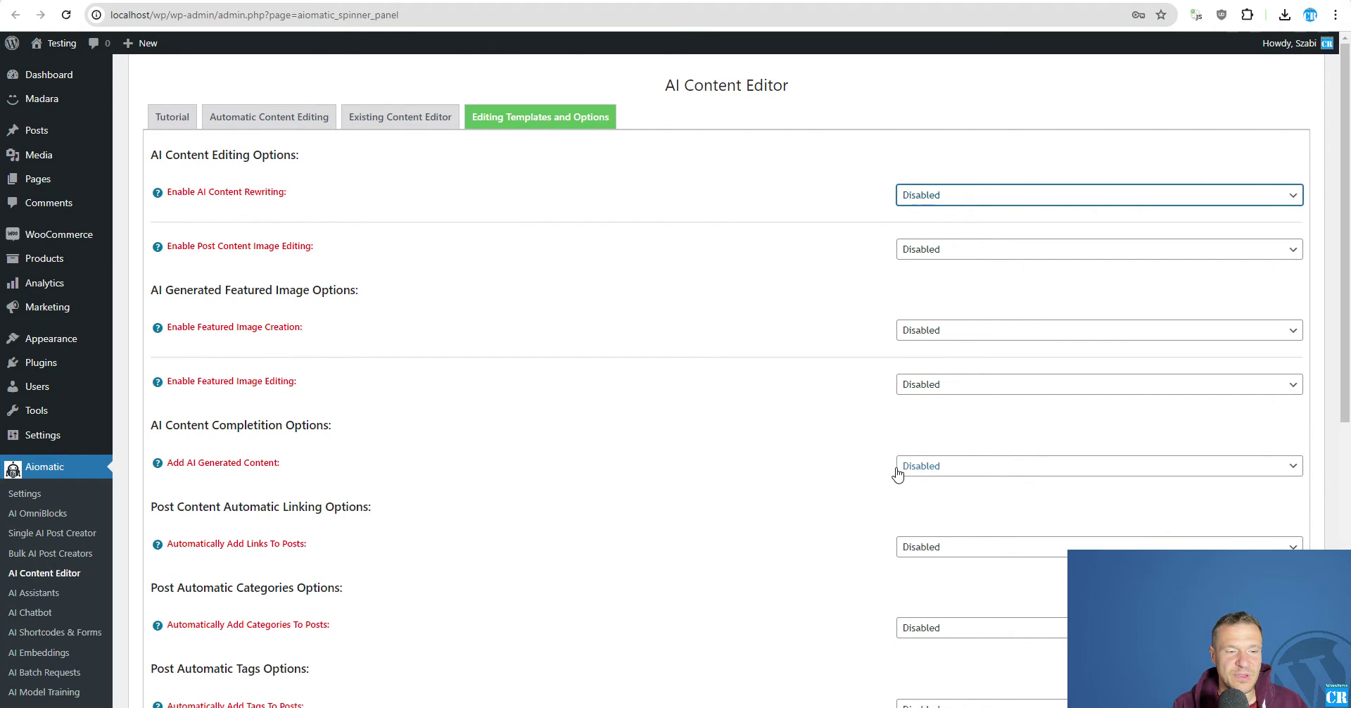
# Enable automatic adding of post comments/product reviews in the AI Content Editor's editing options
pyautogui.scroll(-4, 774, 475)
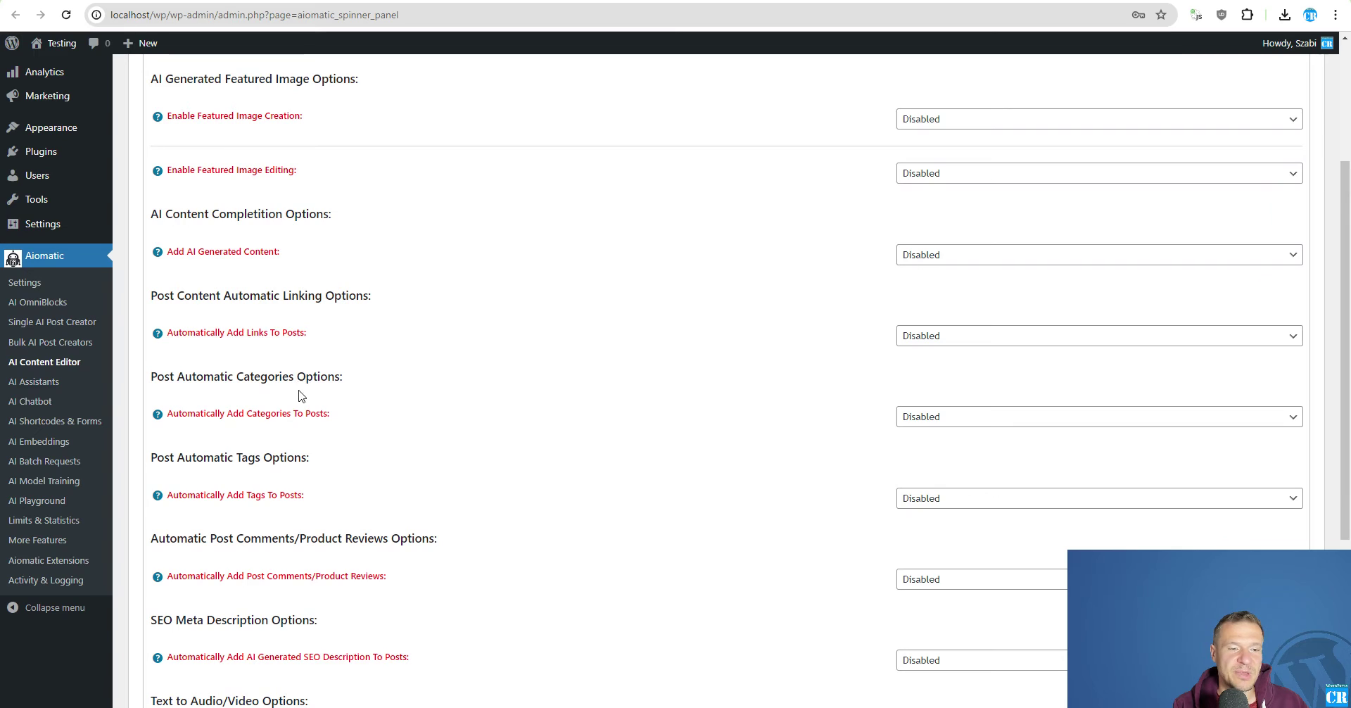
pyautogui.moveTo(159, 468); pyautogui.dragTo(416, 471)
pyautogui.click(905, 510)
pyautogui.click(908, 525)
pyautogui.scroll(-2, 689, 499)
pyautogui.scroll(-2, 690, 499)
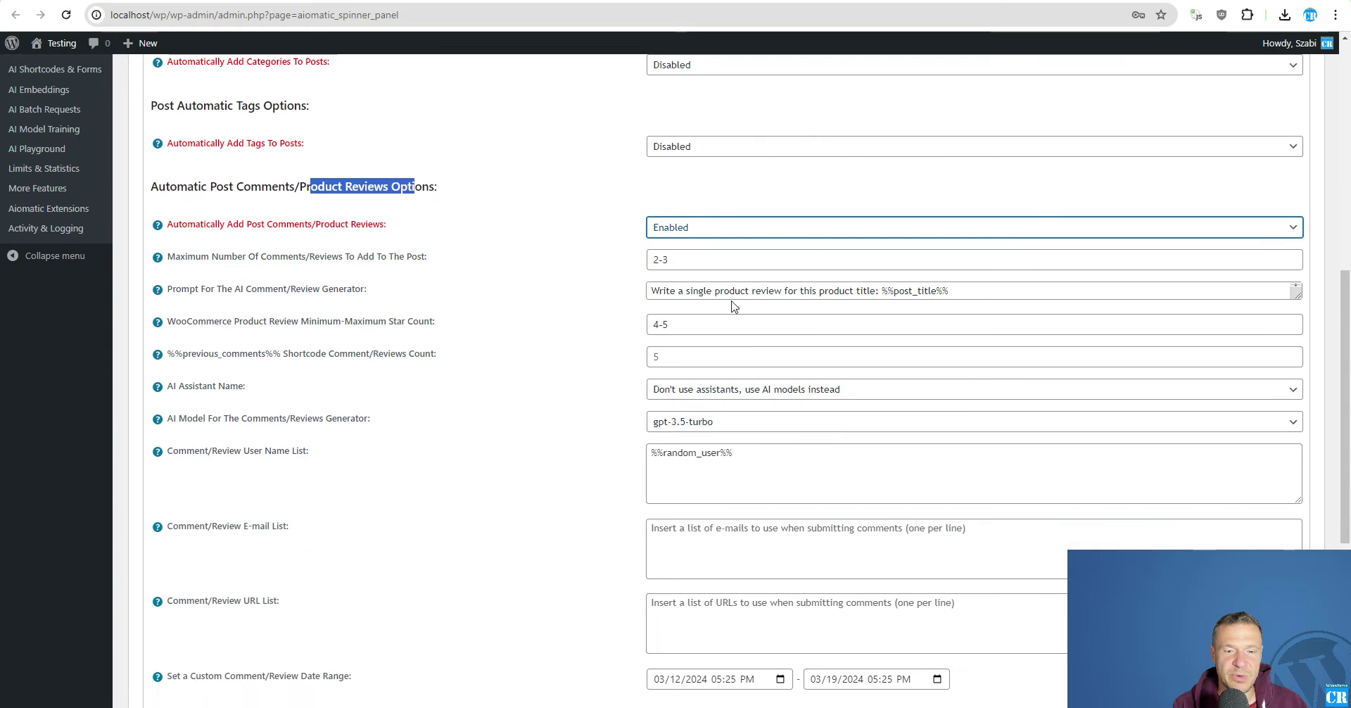
# Examine the setting for the maximum number of comments/reviews to add to the post
pyautogui.click(176, 253)
pyautogui.moveTo(176, 253); pyautogui.dragTo(426, 259)
pyautogui.click(655, 259)
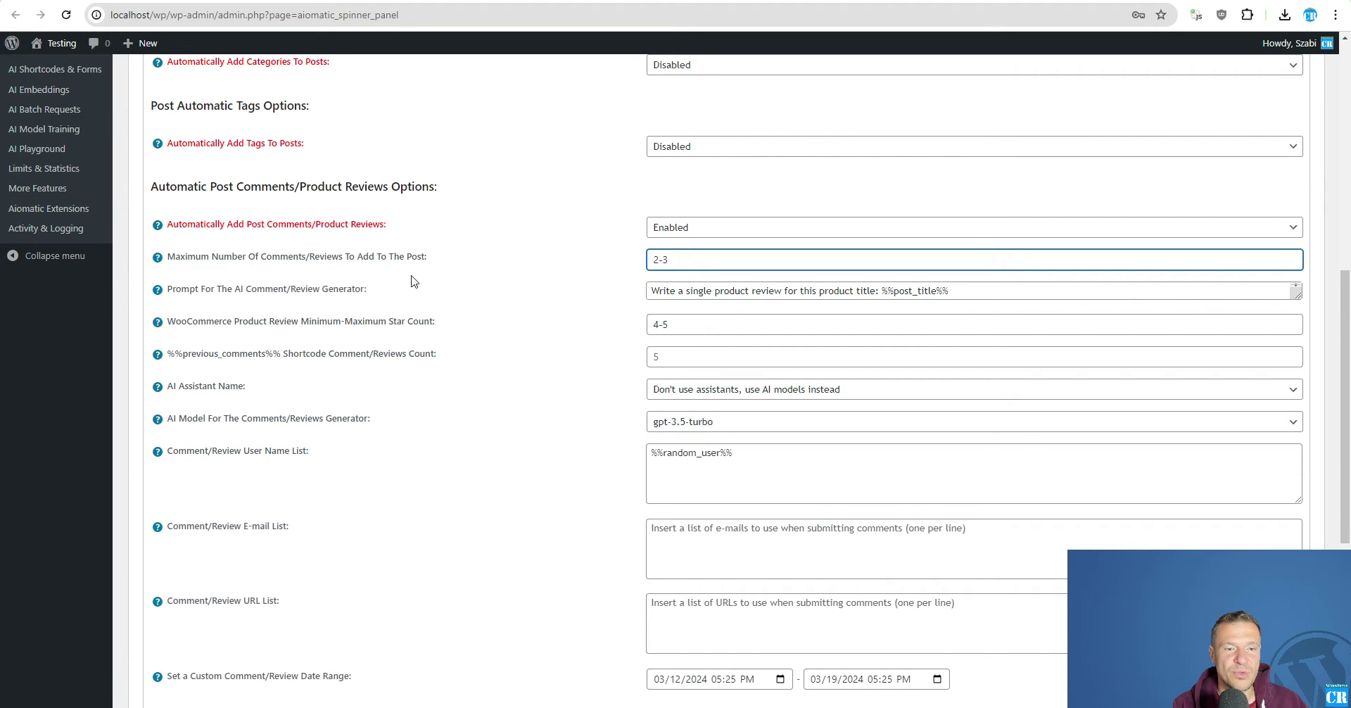
pyautogui.moveTo(669, 260); pyautogui.dragTo(647, 262)
pyautogui.click(660, 260)
pyautogui.click(672, 260)
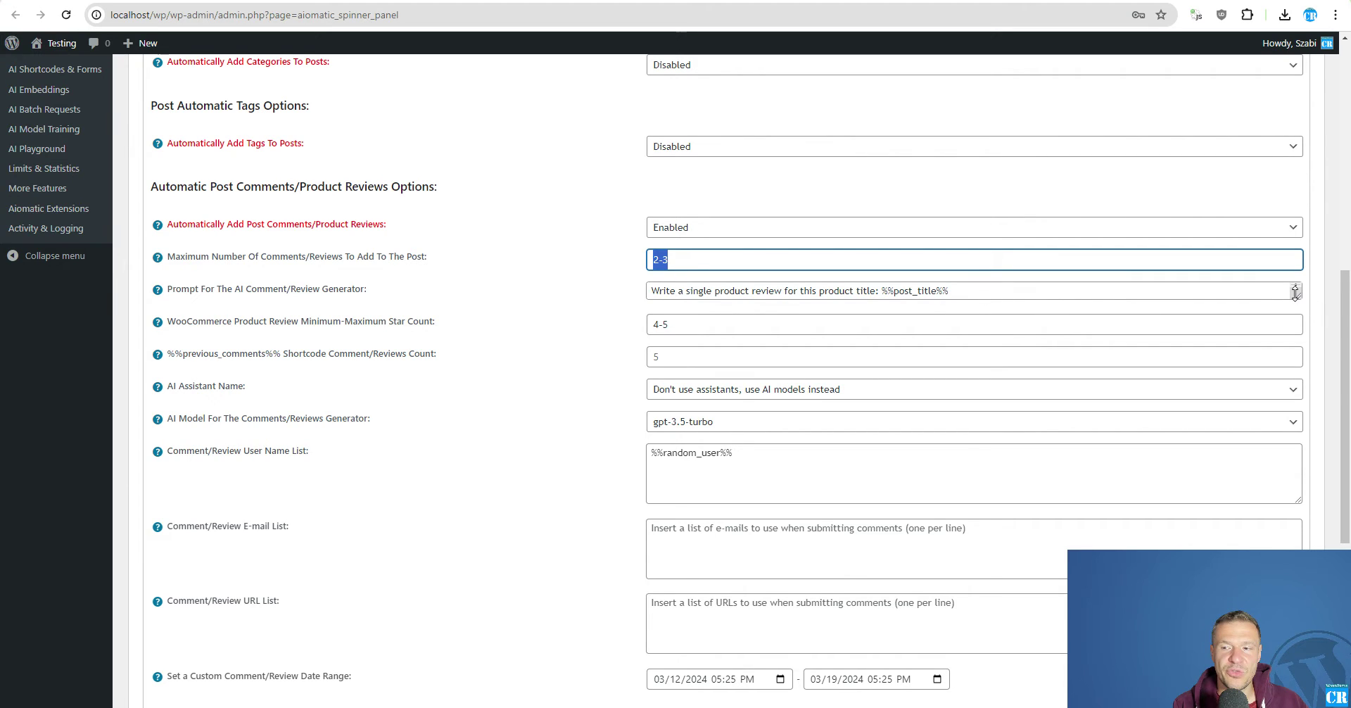
# Enlarge the AI comment/review generator prompt field and read the whole prompt, including its product title instruction
pyautogui.moveTo(1297, 294); pyautogui.dragTo(1299, 436)
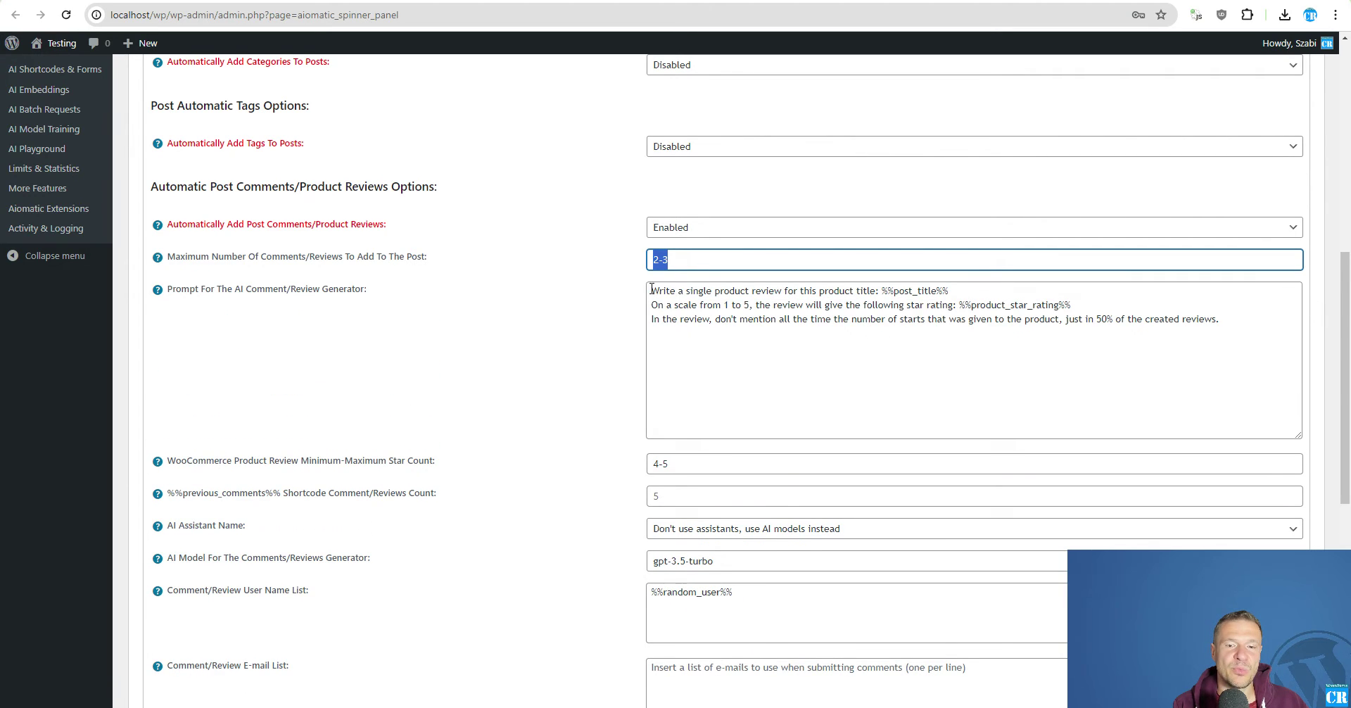
pyautogui.moveTo(834, 291); pyautogui.dragTo(876, 291)
pyautogui.click(887, 291)
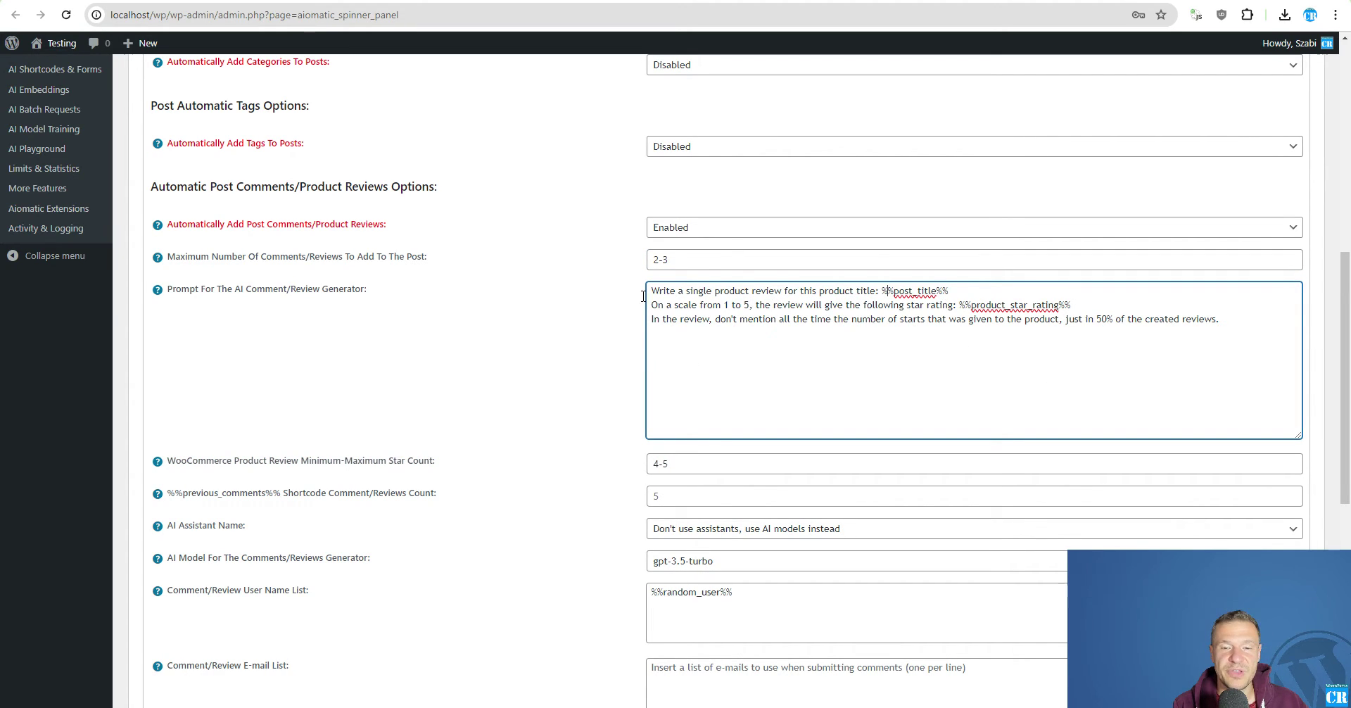
pyautogui.moveTo(167, 289); pyautogui.dragTo(366, 290)
pyautogui.moveTo(649, 291); pyautogui.dragTo(1237, 339)
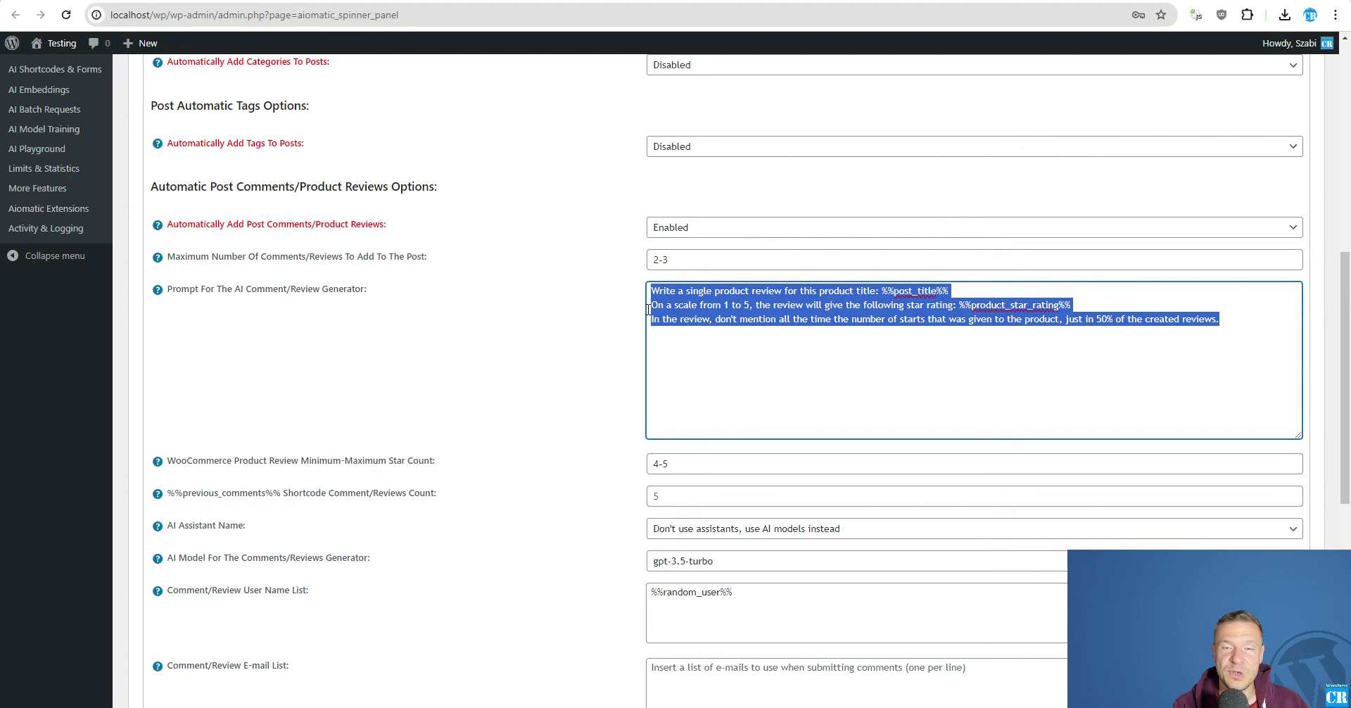
pyautogui.click(691, 336)
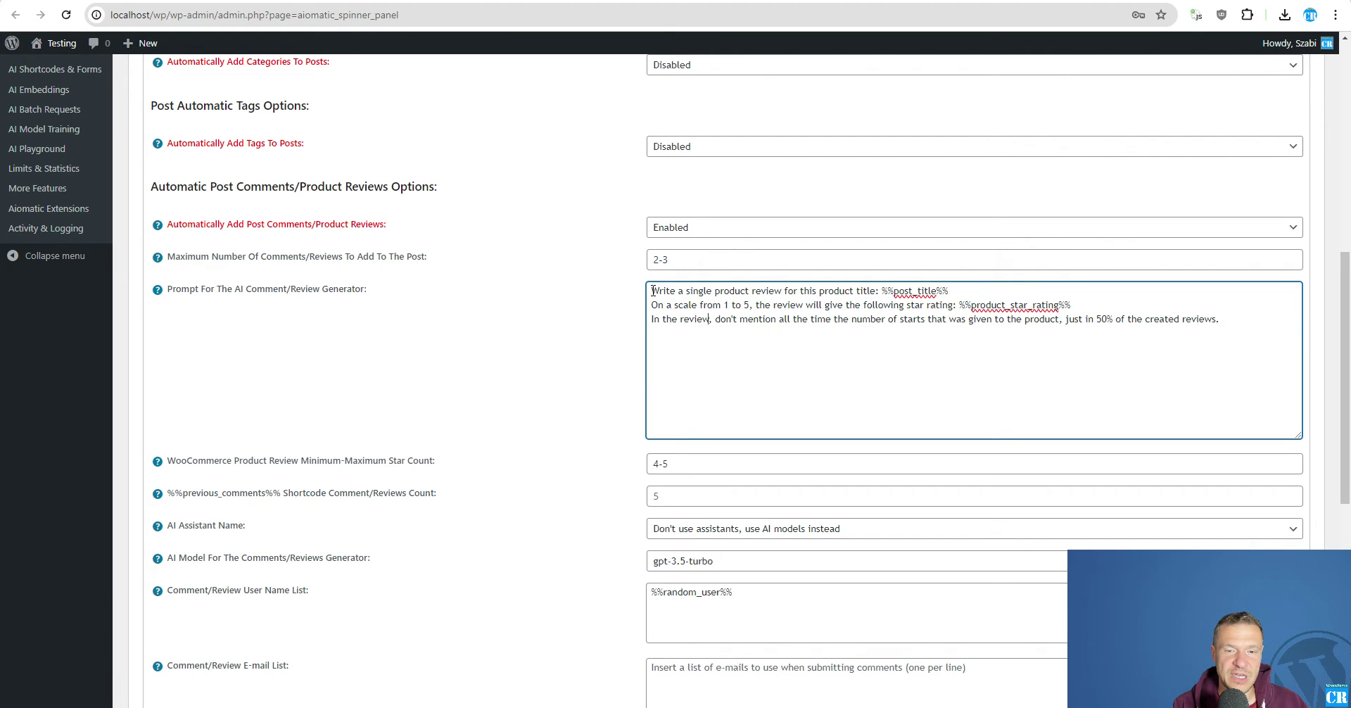
pyautogui.moveTo(652, 291); pyautogui.dragTo(882, 292)
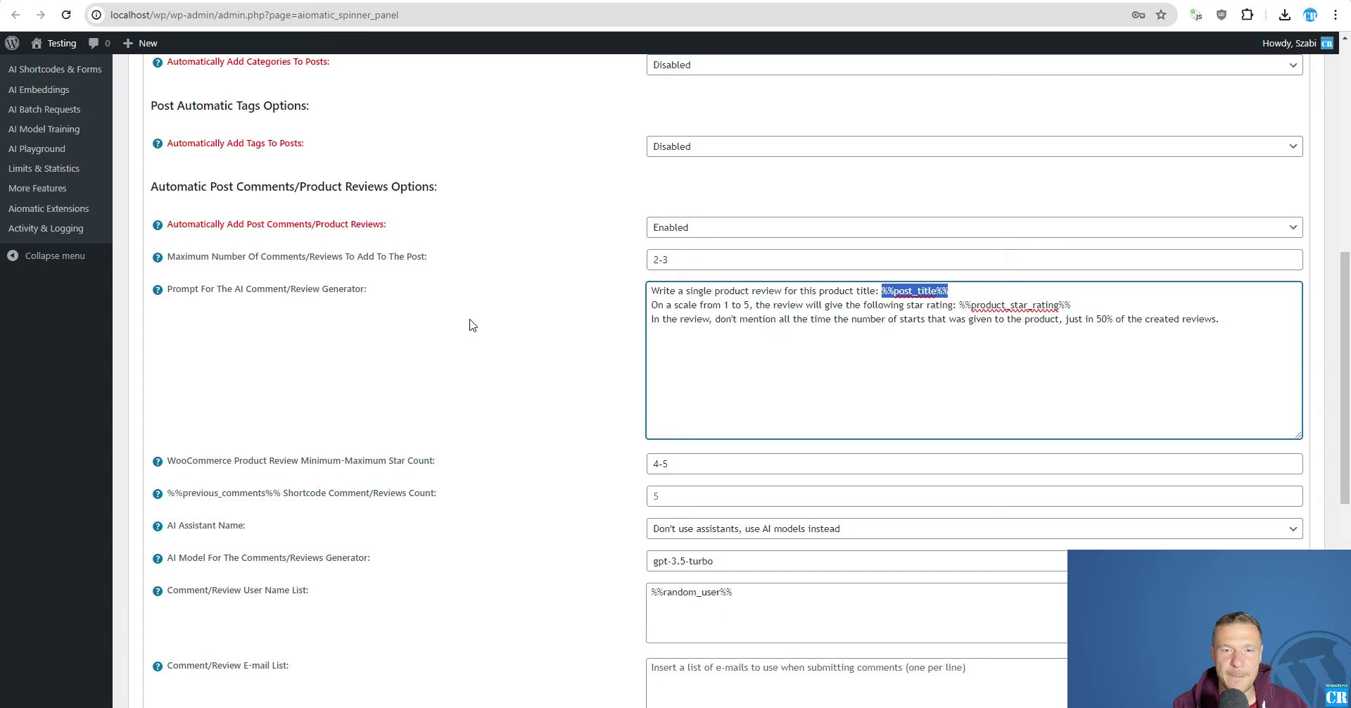
# Read the prompt field's help on available shortcodes and examine the star rating line of the prompt
pyautogui.moveTo(158, 290)
pyautogui.scroll(-1, 227, 352)
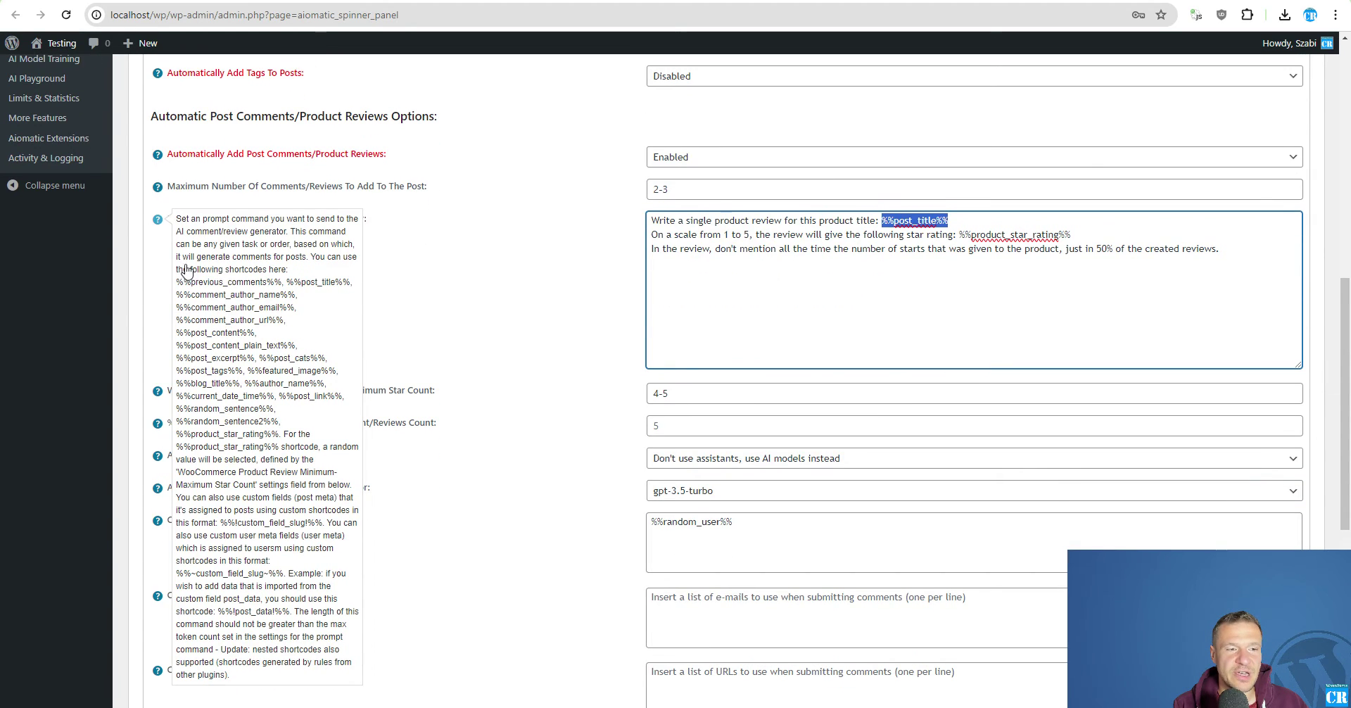
pyautogui.moveTo(177, 282); pyautogui.dragTo(272, 448)
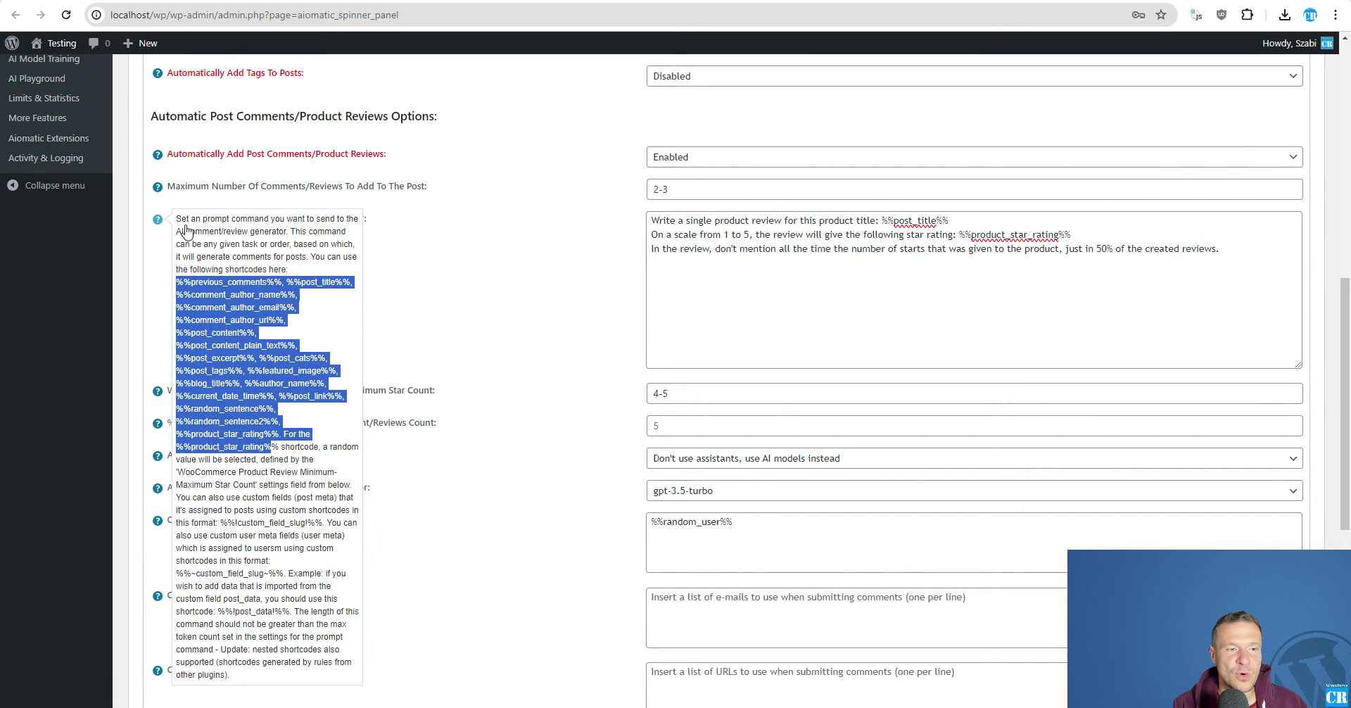
pyautogui.click(233, 402)
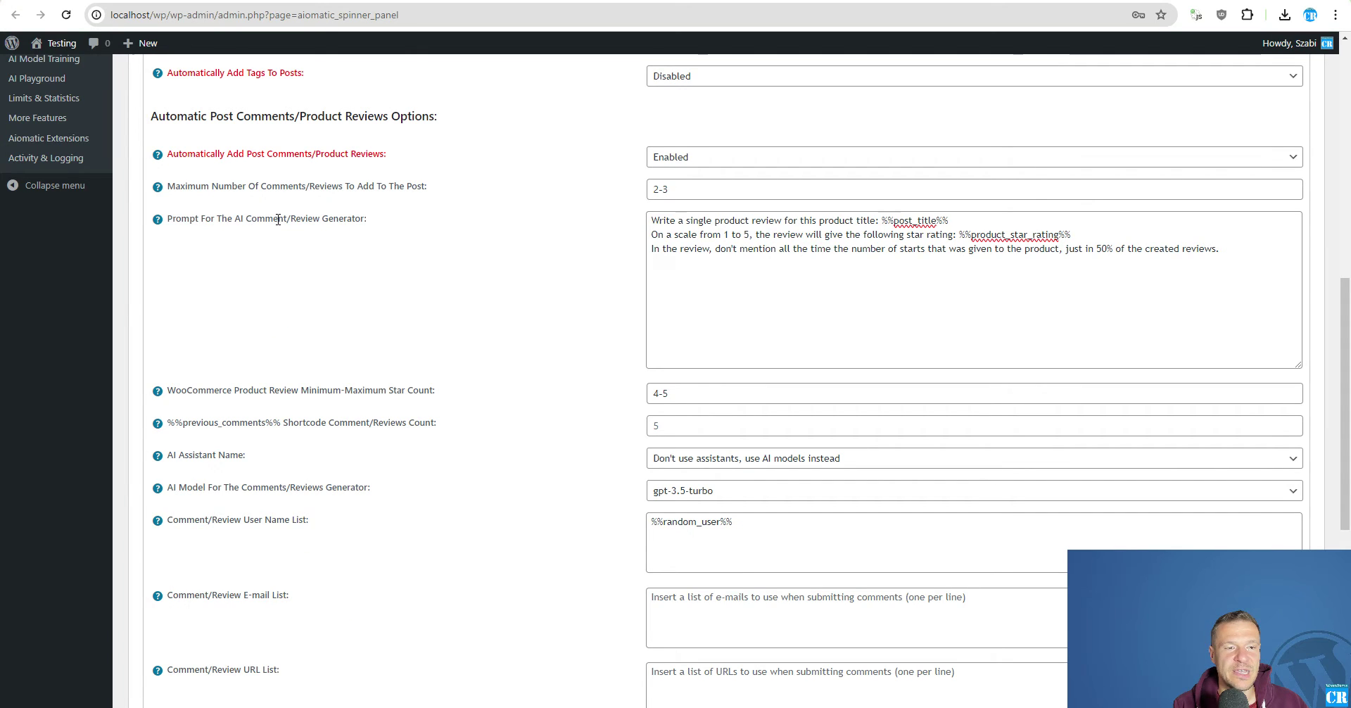
pyautogui.moveTo(159, 219)
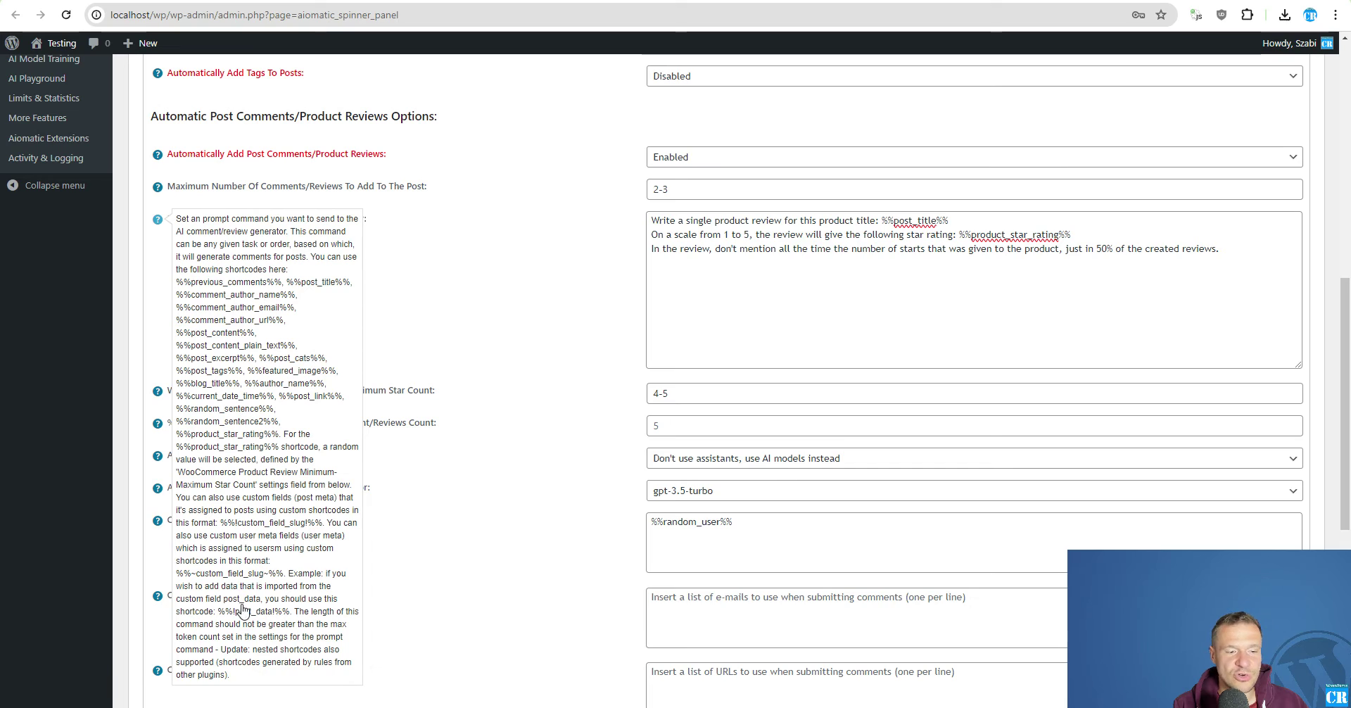
pyautogui.moveTo(659, 234); pyautogui.dragTo(961, 236)
pyautogui.click(975, 236)
pyautogui.doubleClick(1019, 235)
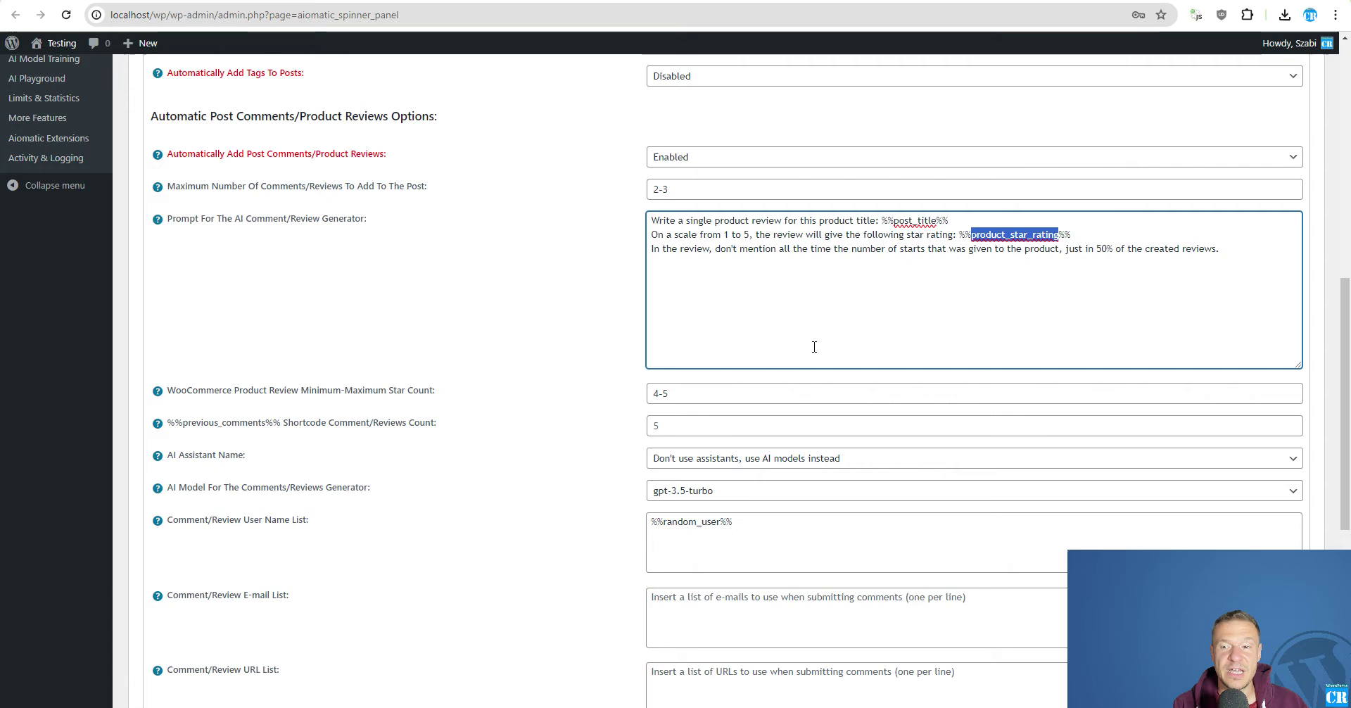
# Set the WooCommerce product review minimum-maximum star count to 4-5
pyautogui.press('Tab')
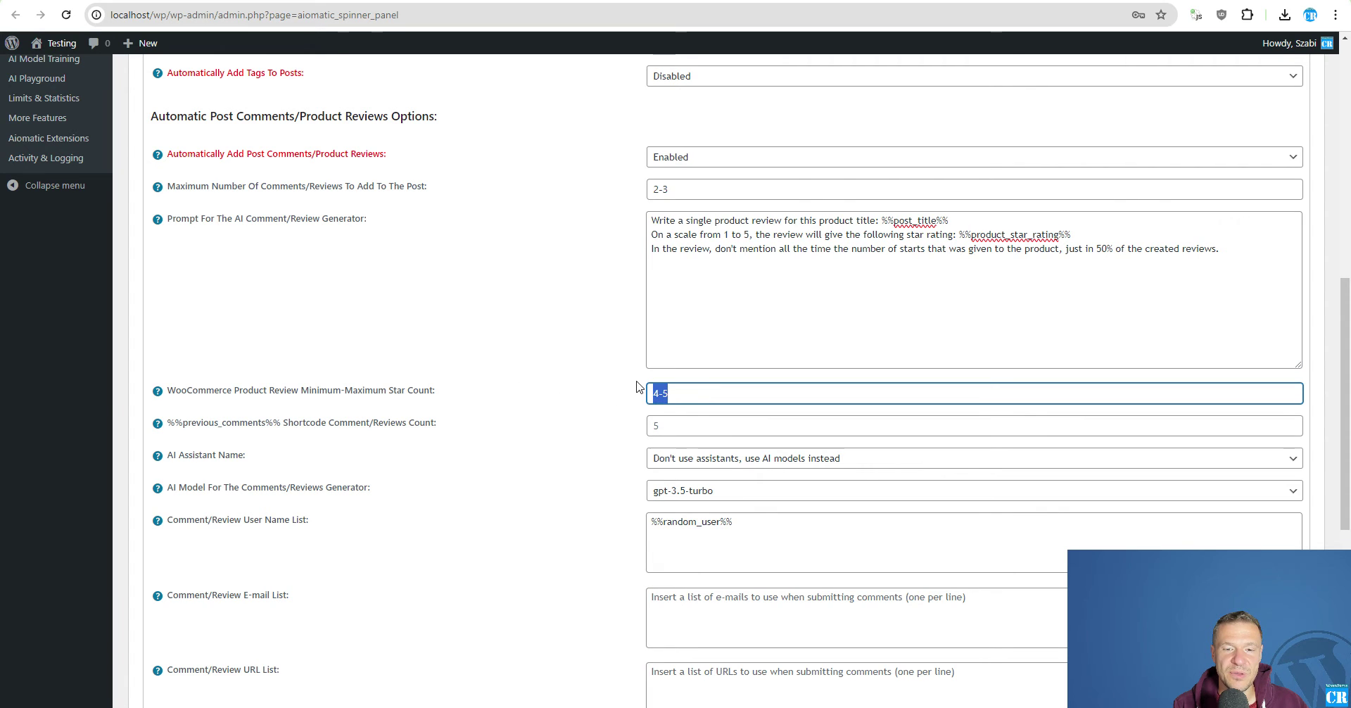
pyautogui.moveTo(176, 390); pyautogui.dragTo(436, 392)
pyautogui.moveTo(684, 393); pyautogui.dragTo(620, 395)
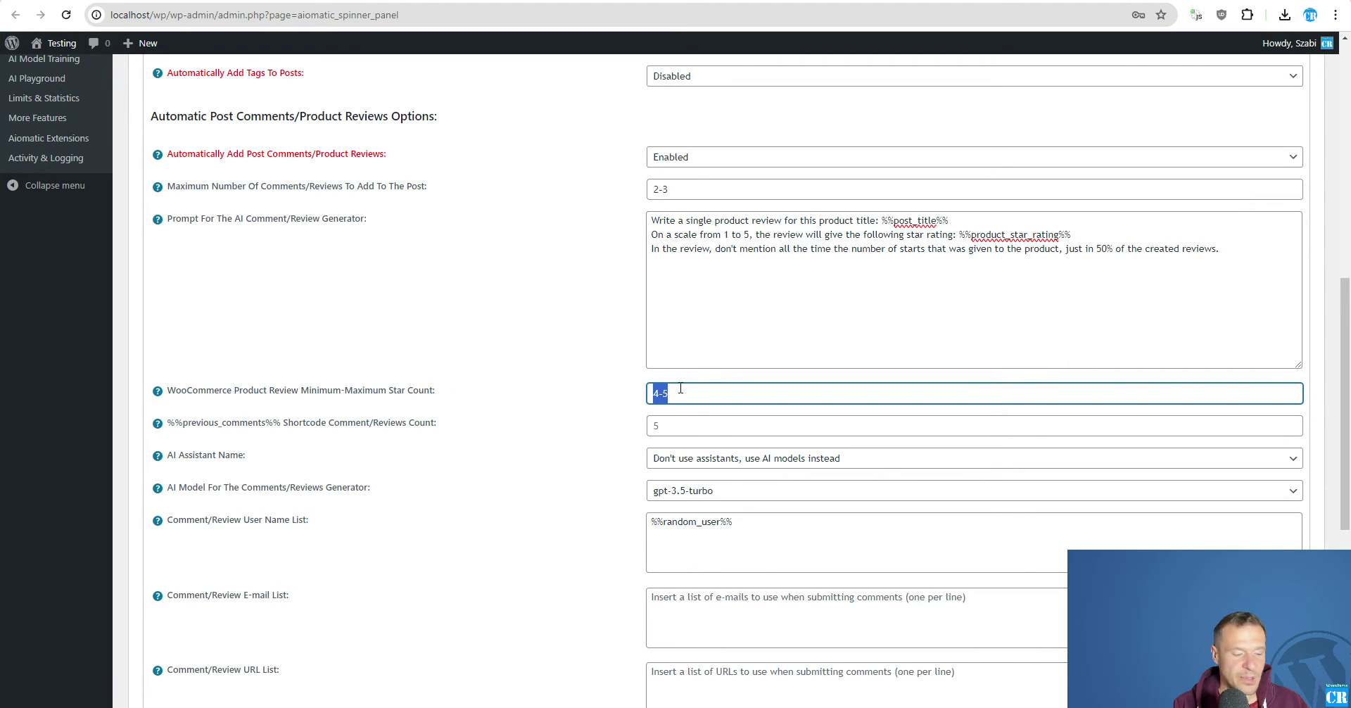
pyautogui.write('5')
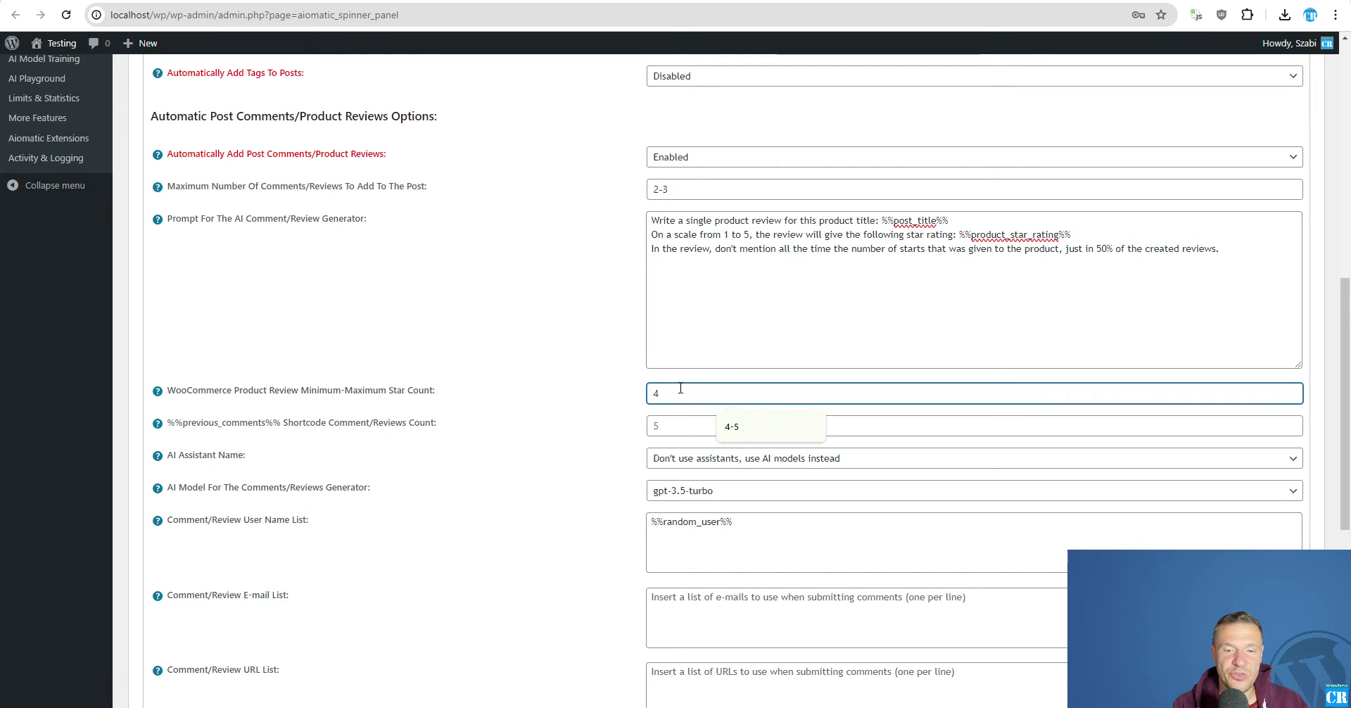
pyautogui.press('BackSpace')
pyautogui.write('4-5')
pyautogui.click(681, 388)
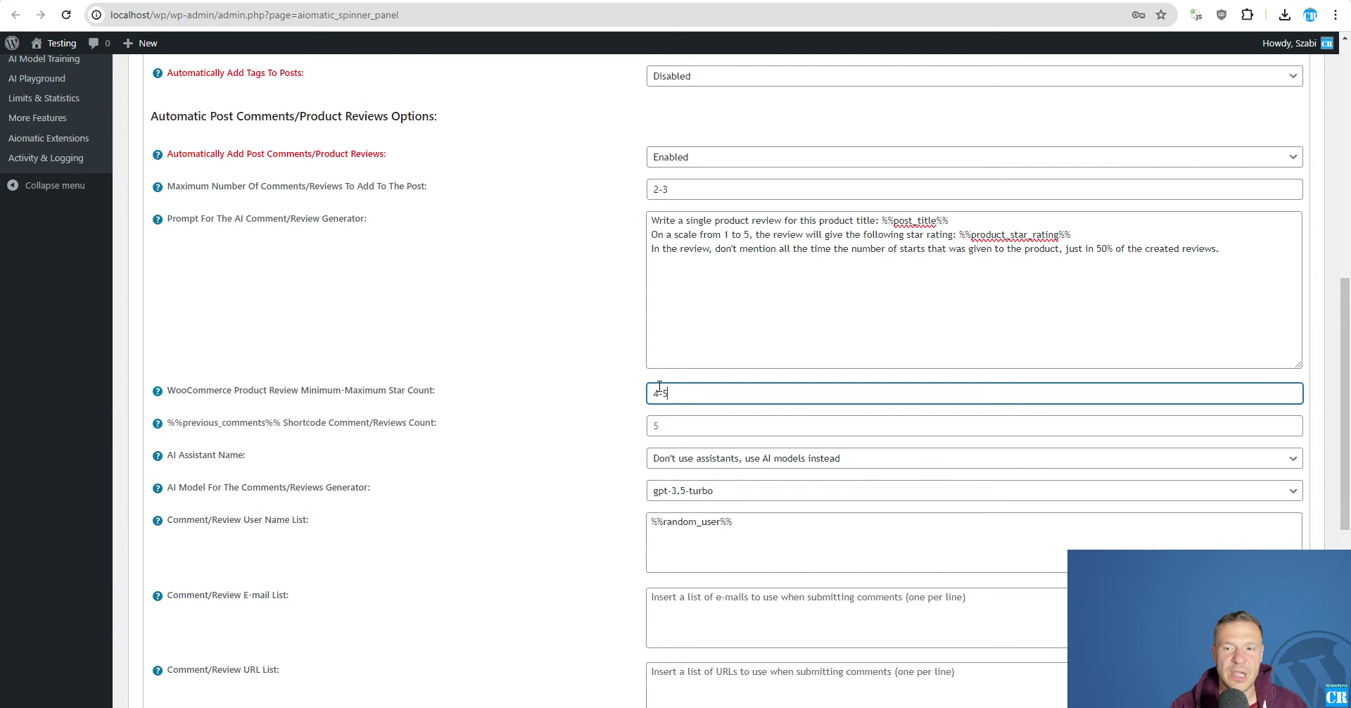
pyautogui.tripleClick(656, 388)
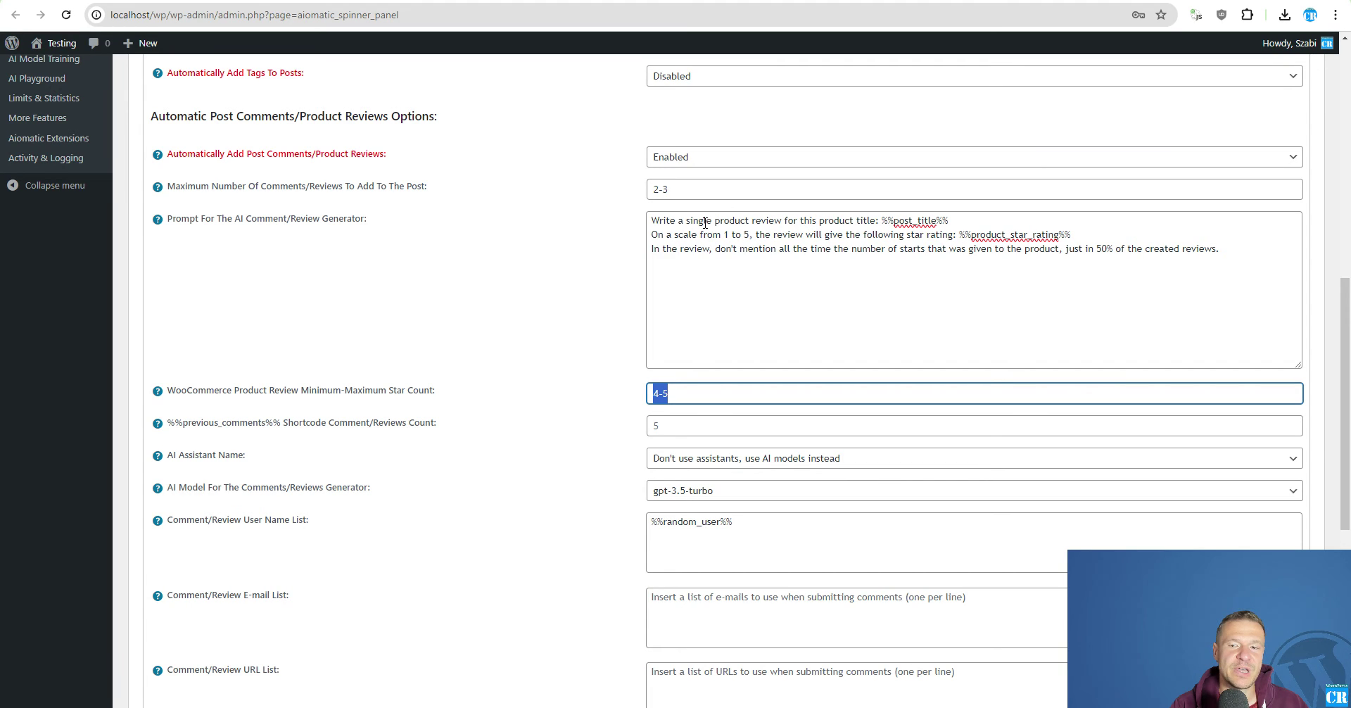
# Review the prompt's %%product_star_rating%% shortcode and its last line about how often reviews mention the stars
pyautogui.moveTo(962, 233); pyautogui.dragTo(1078, 233)
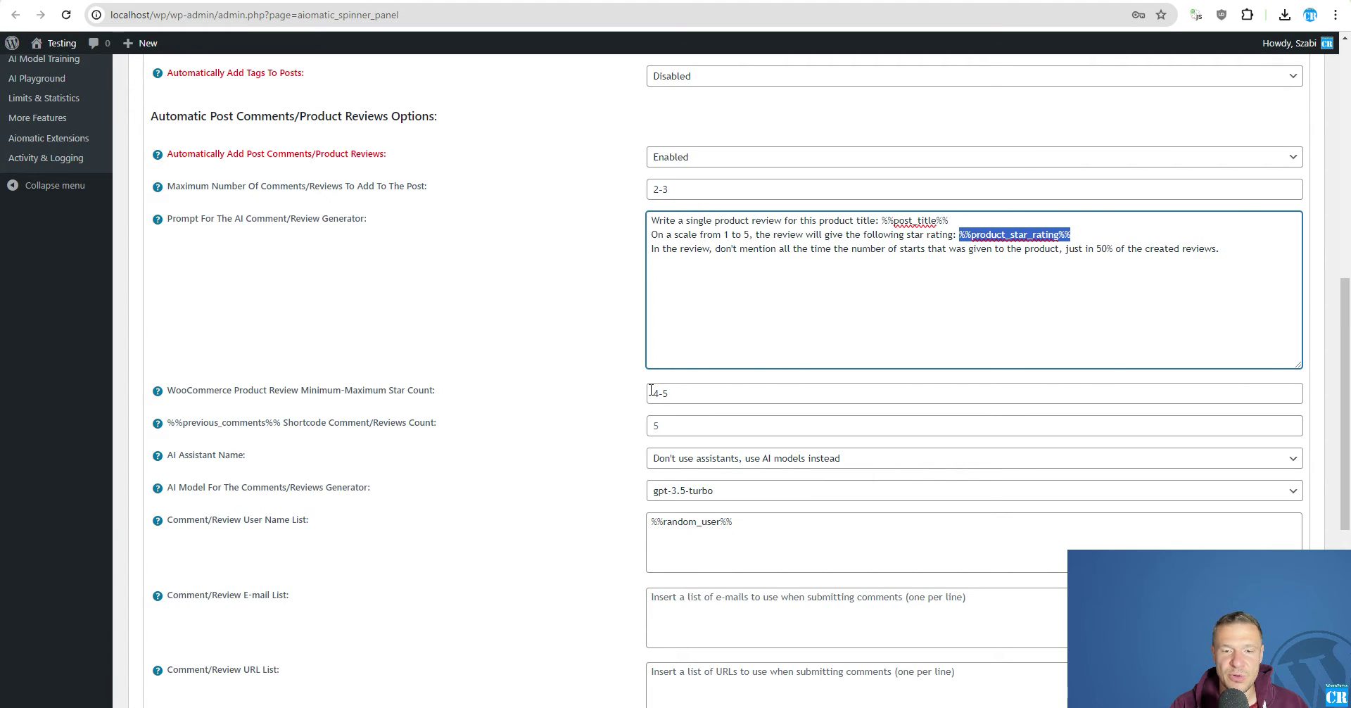
pyautogui.moveTo(661, 250); pyautogui.dragTo(1221, 249)
pyautogui.click(1192, 251)
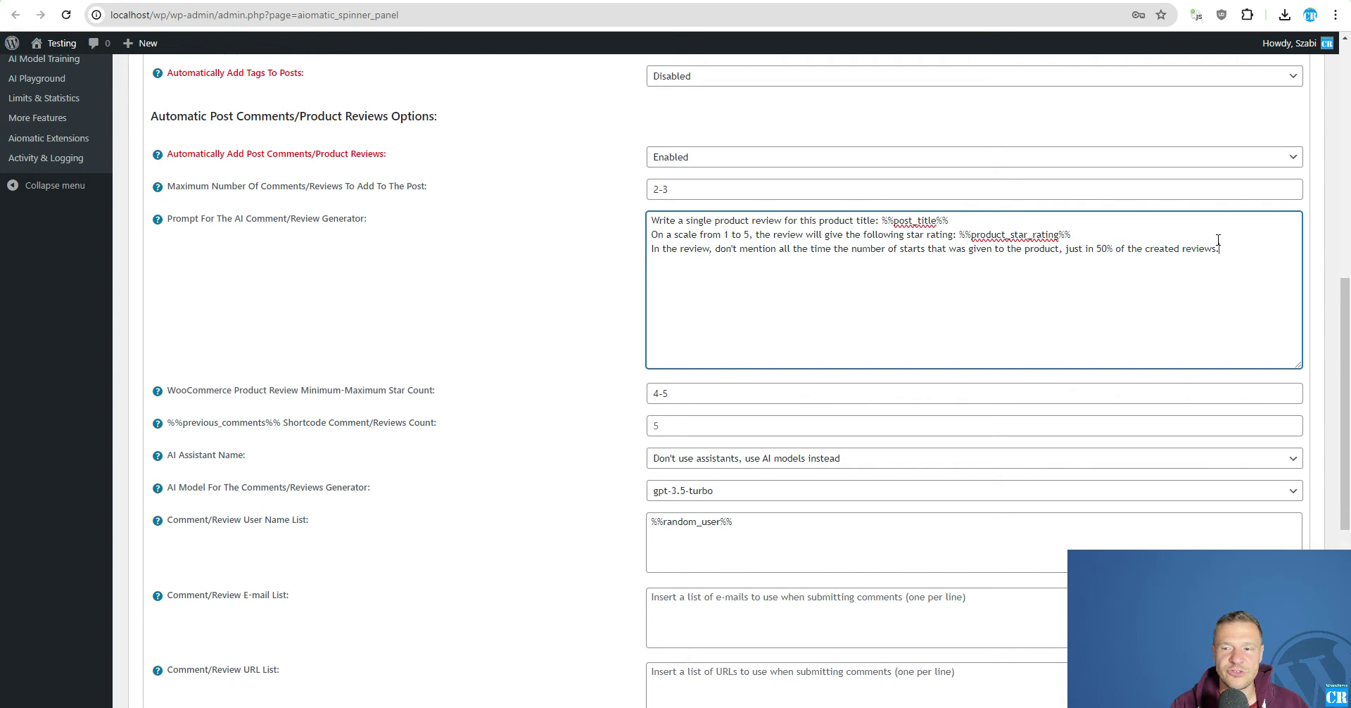
pyautogui.moveTo(1219, 241); pyautogui.dragTo(1196, 261)
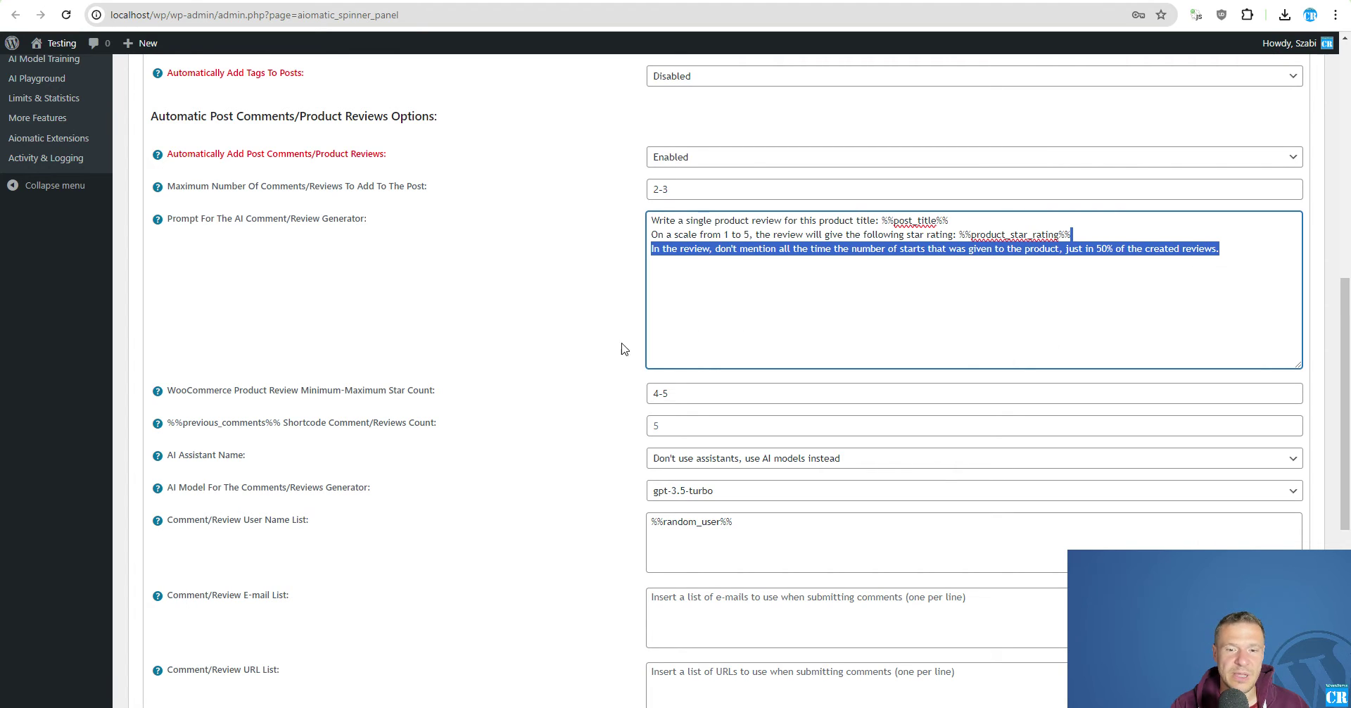
# Choose gpt-4o as the AI model for the comments/reviews generator
pyautogui.scroll(-1, 567, 366)
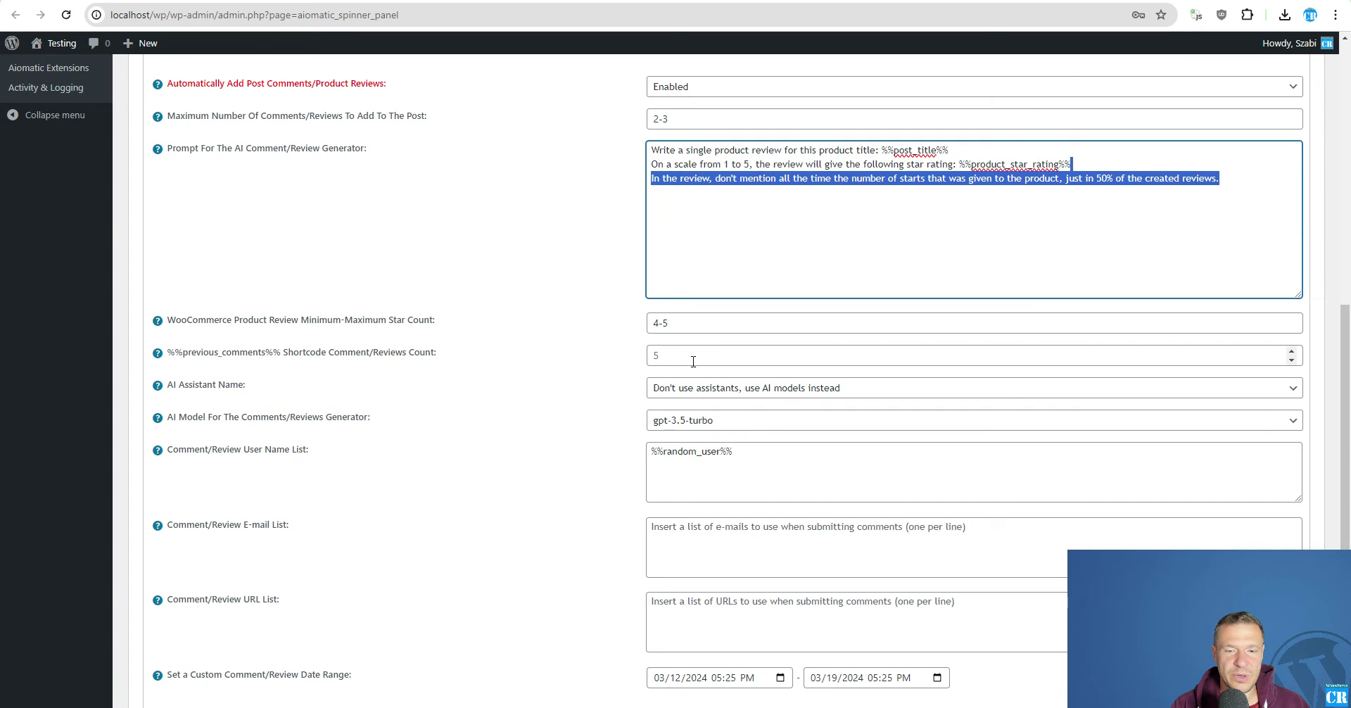
pyautogui.click(677, 423)
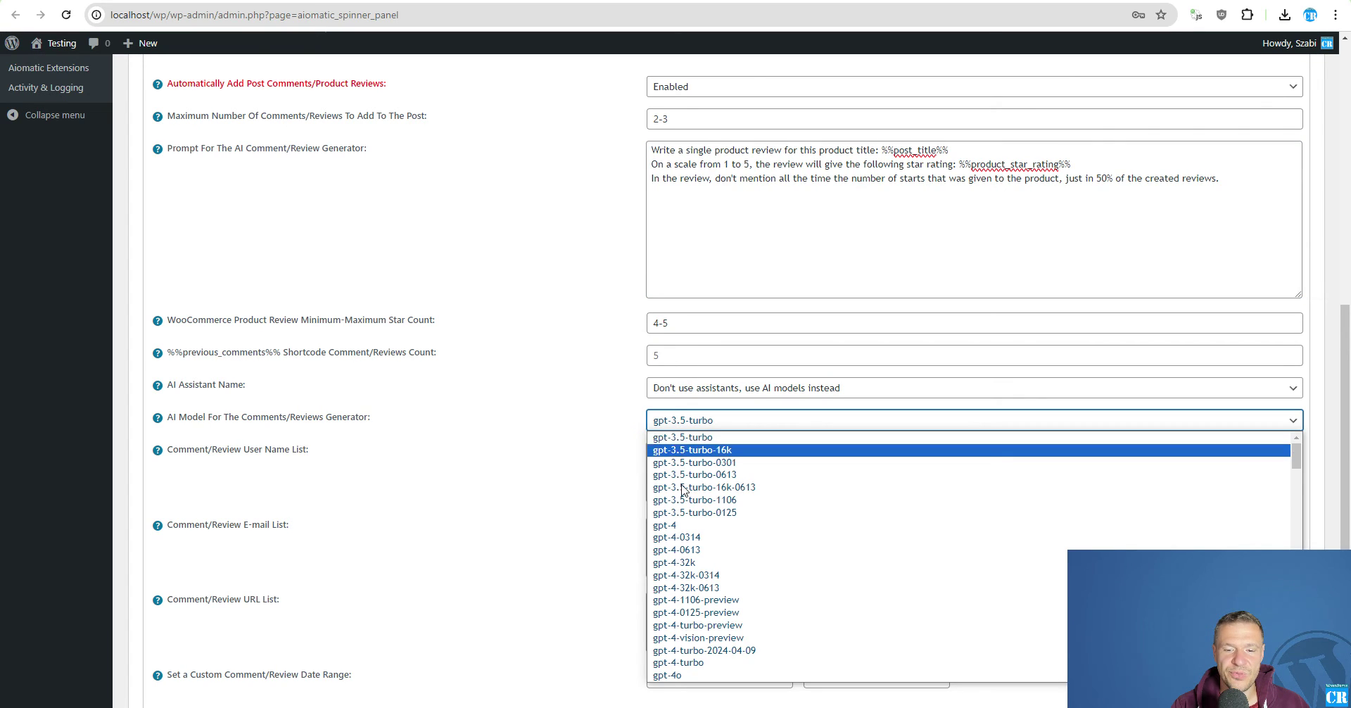
pyautogui.scroll(-3, 684, 491)
pyautogui.click(689, 541)
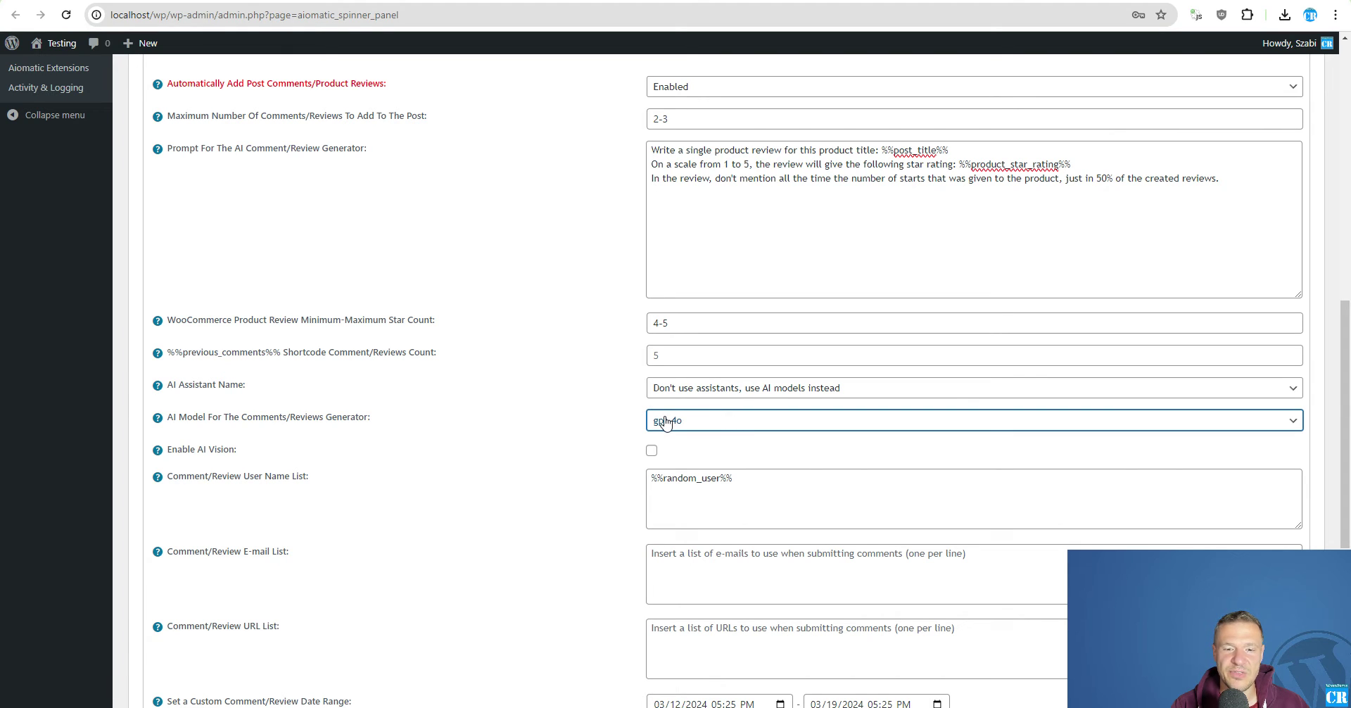
# Save the AI Content Editor settings and look over the saved options
pyautogui.scroll(-3, 565, 458)
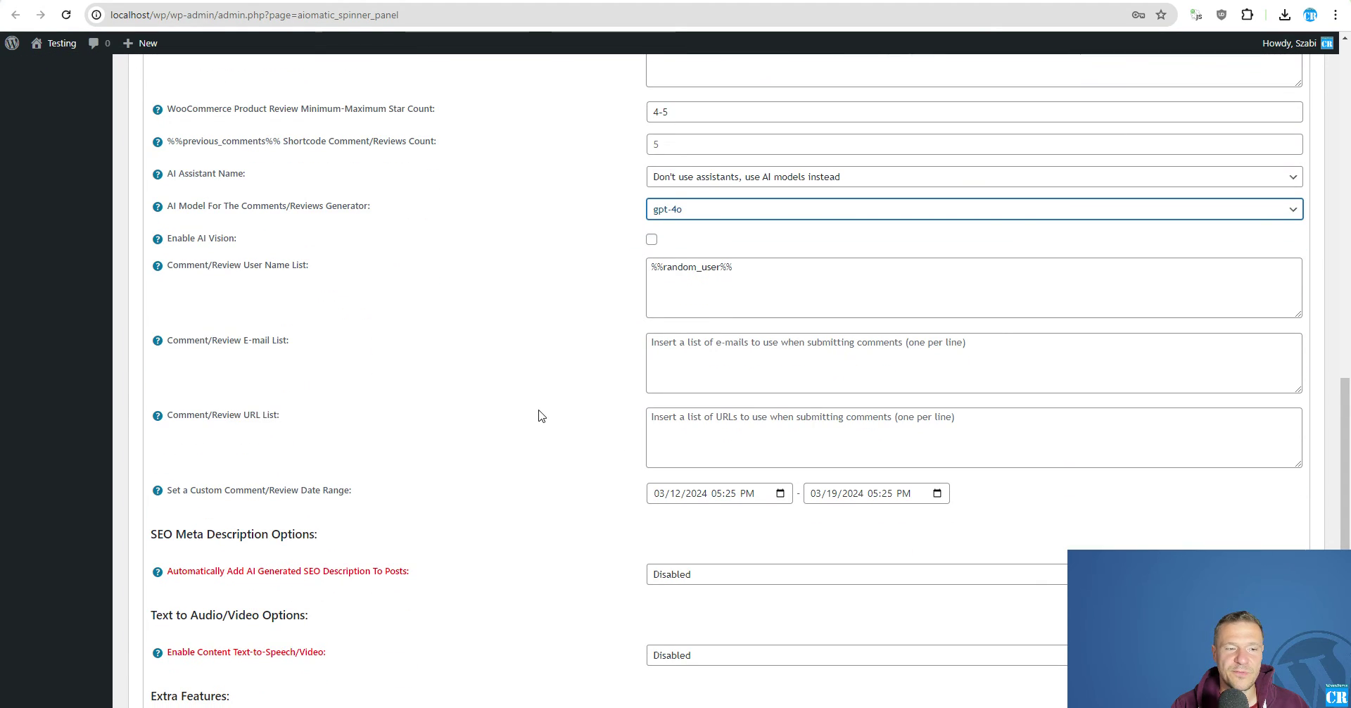
pyautogui.scroll(-3, 523, 423)
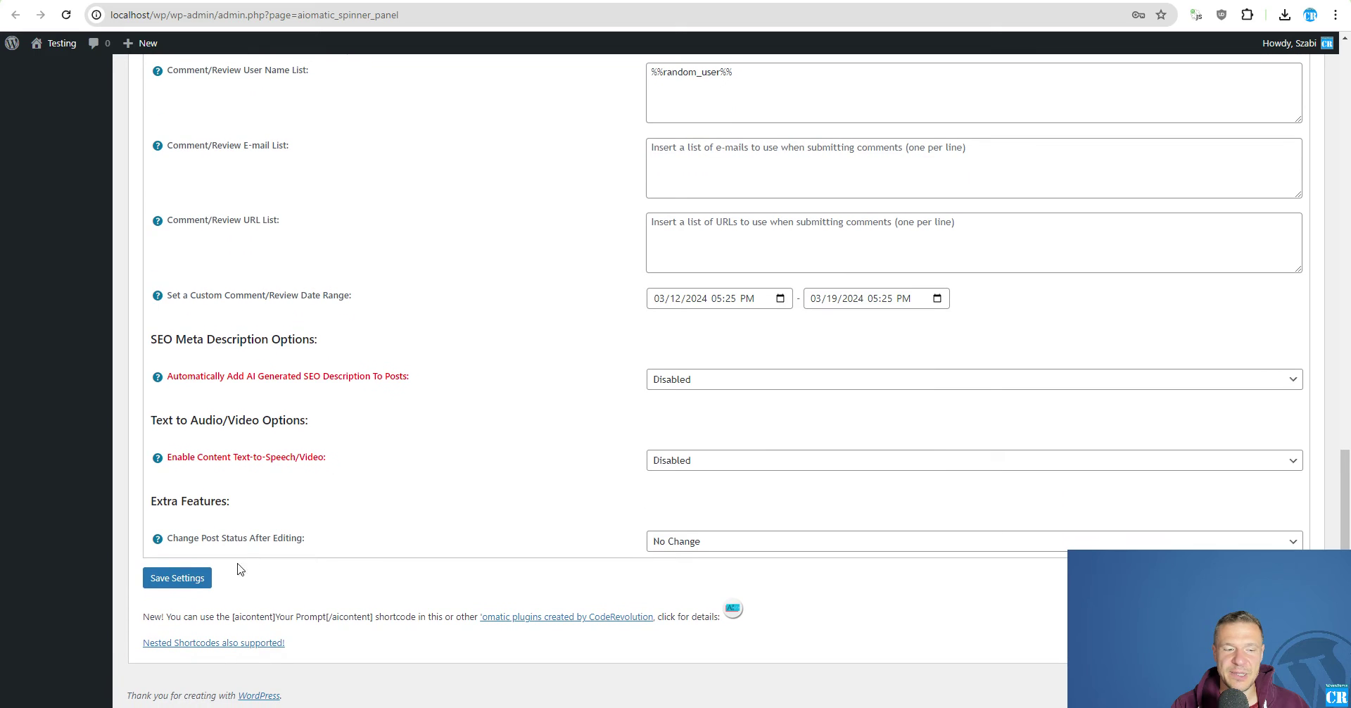
pyautogui.click(163, 583)
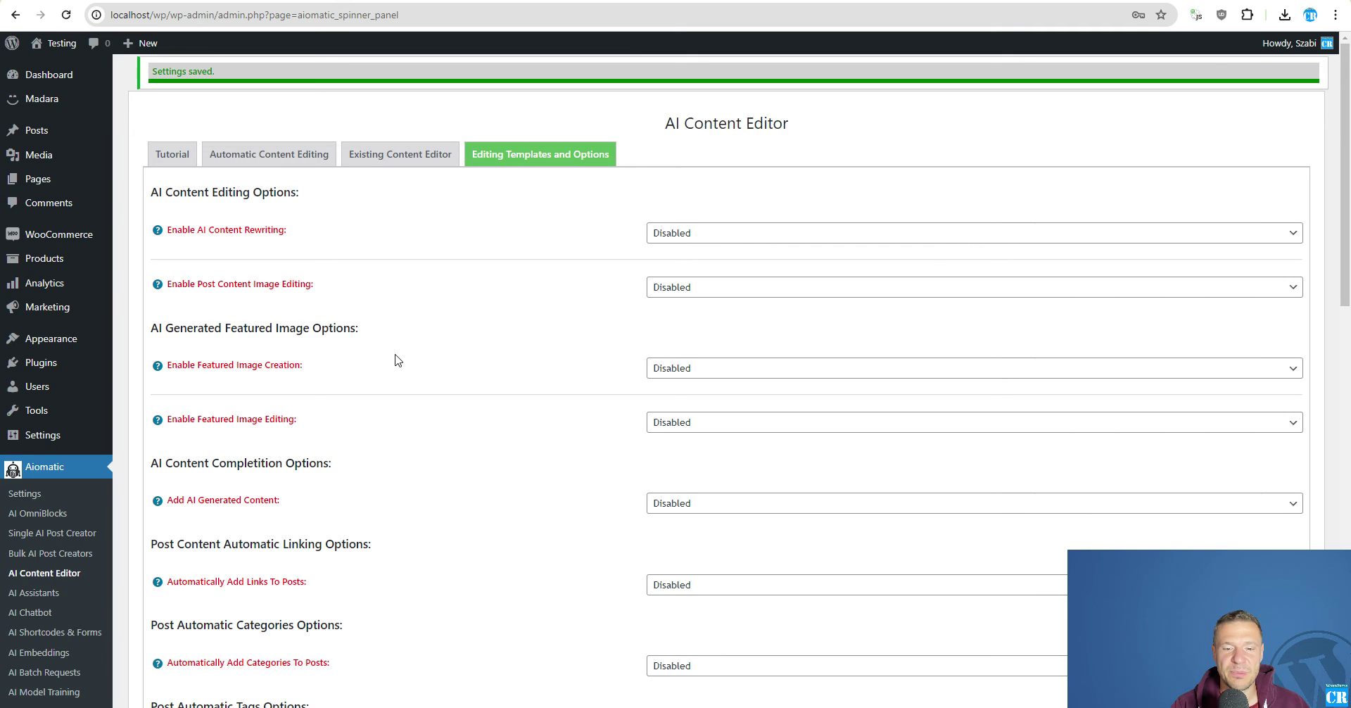
pyautogui.scroll(-8, 396, 360)
pyautogui.scroll(8, 395, 359)
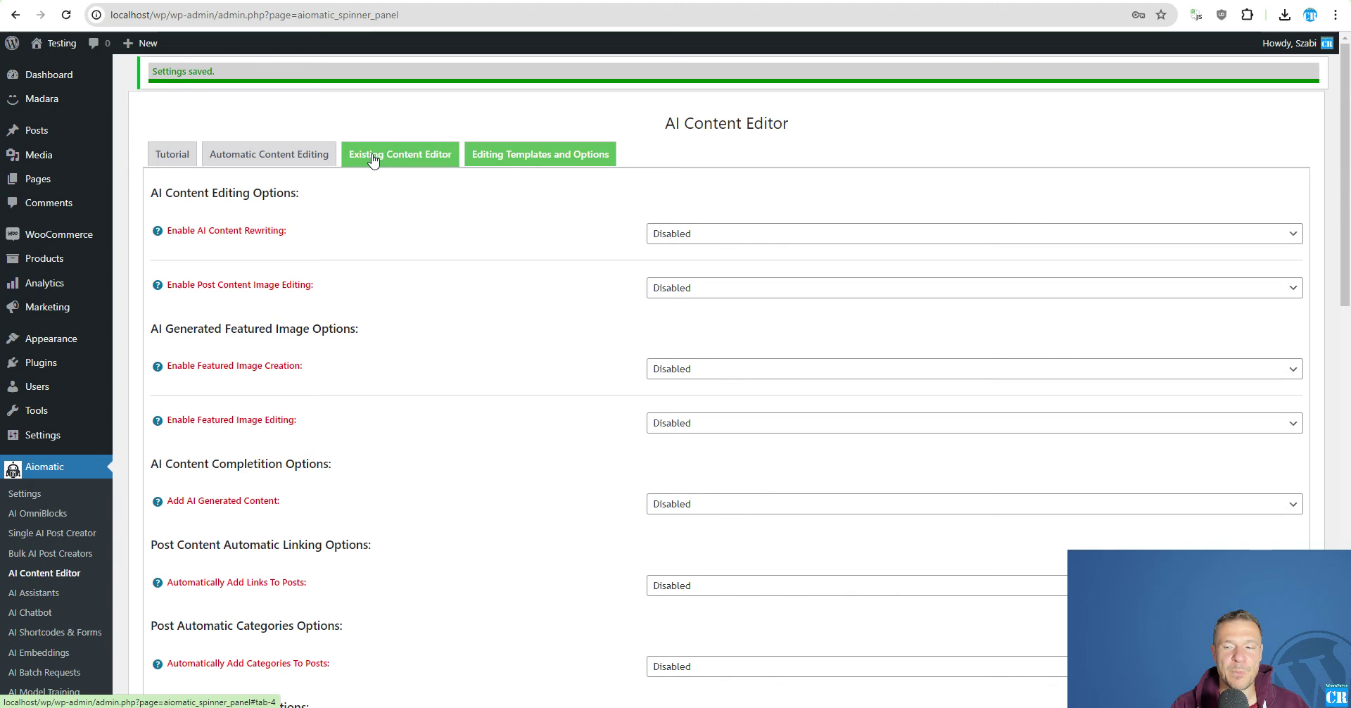
# Look over the Existing Content Editor and Automatic Content Editing options, and the laptop product's edit page
pyautogui.click(373, 161)
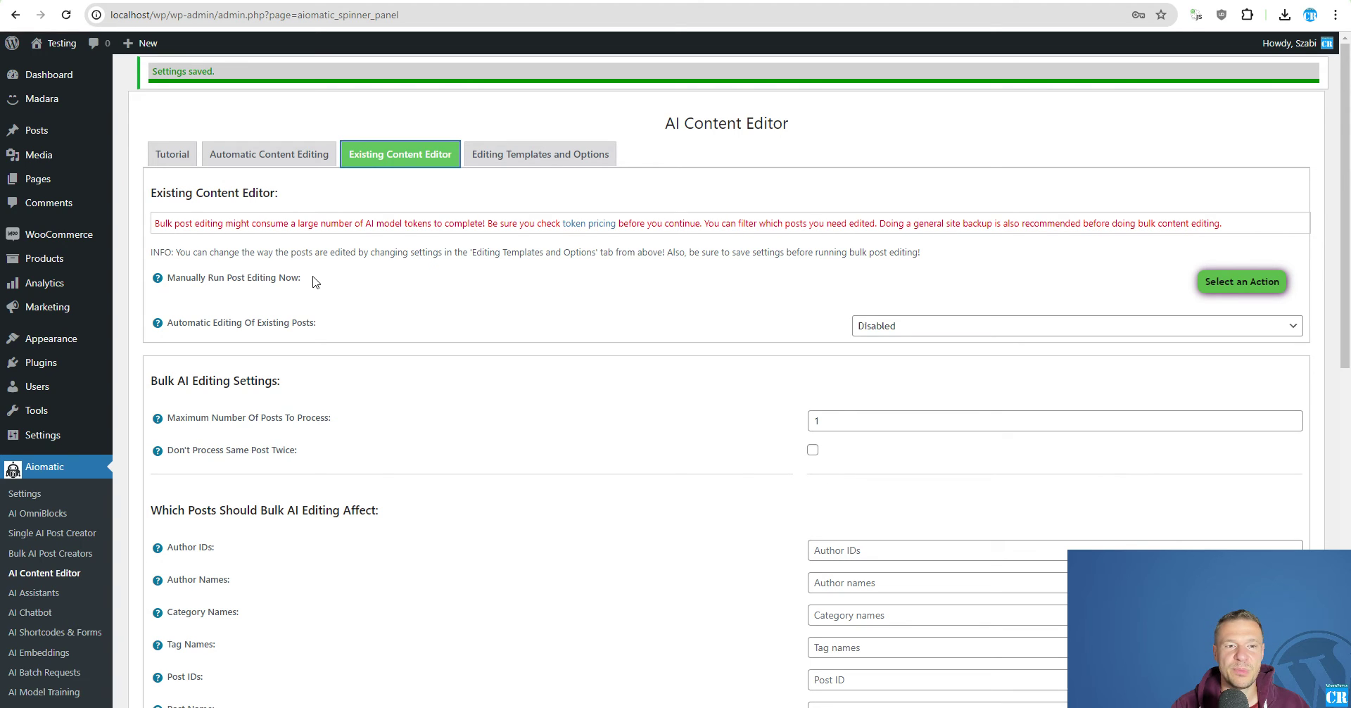
pyautogui.click(317, 156)
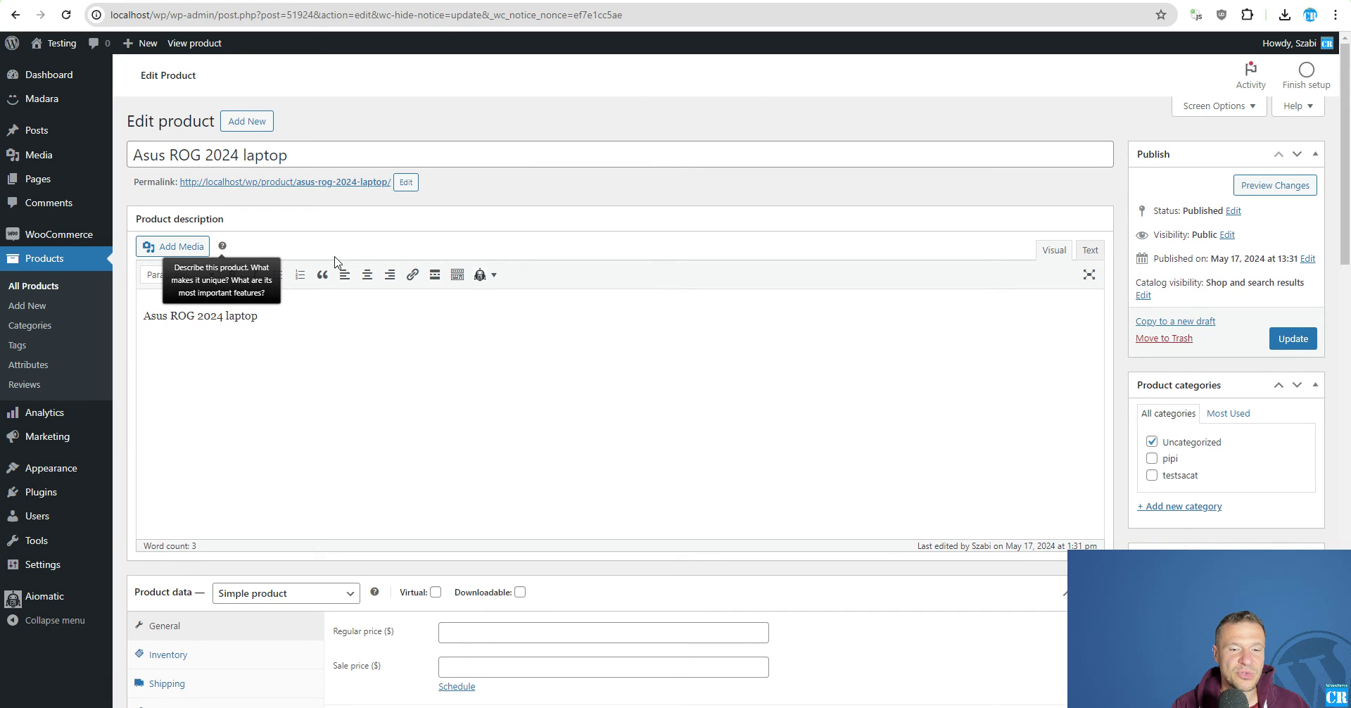
pyautogui.moveTo(1343, 135); pyautogui.dragTo(1340, 571)
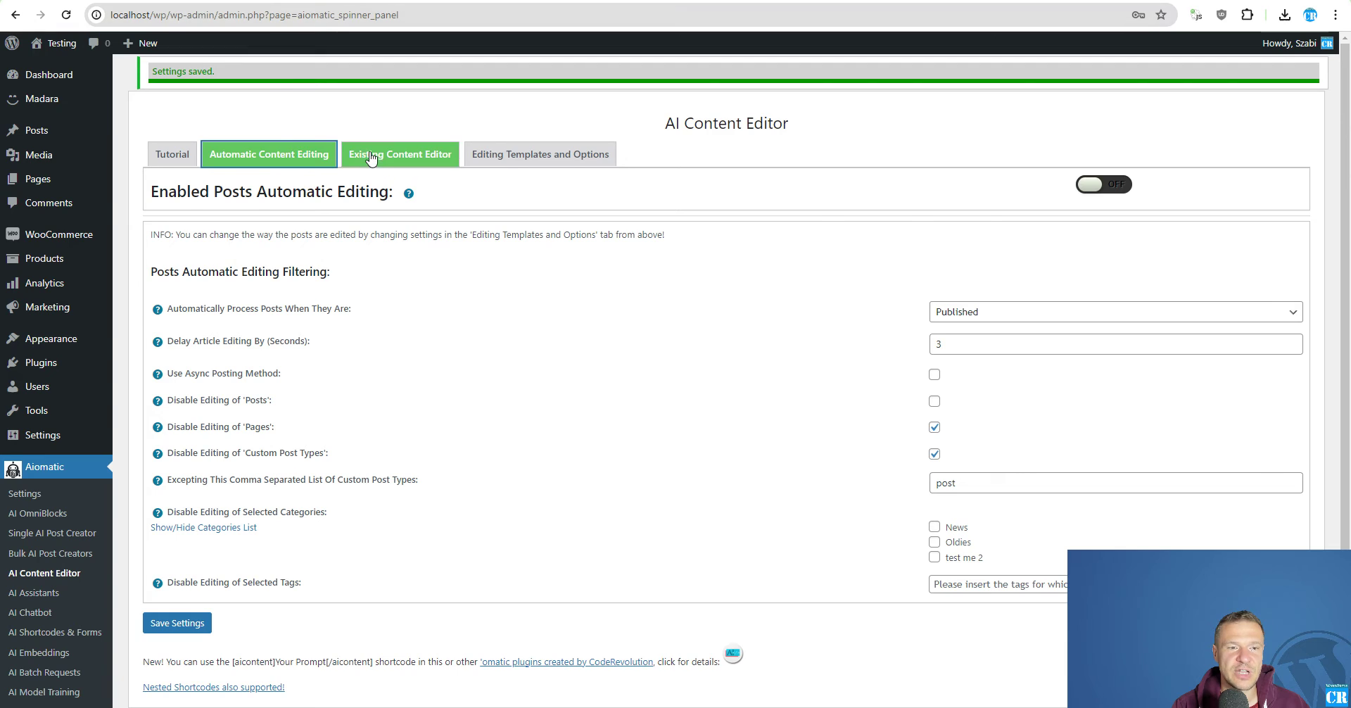
pyautogui.click(371, 157)
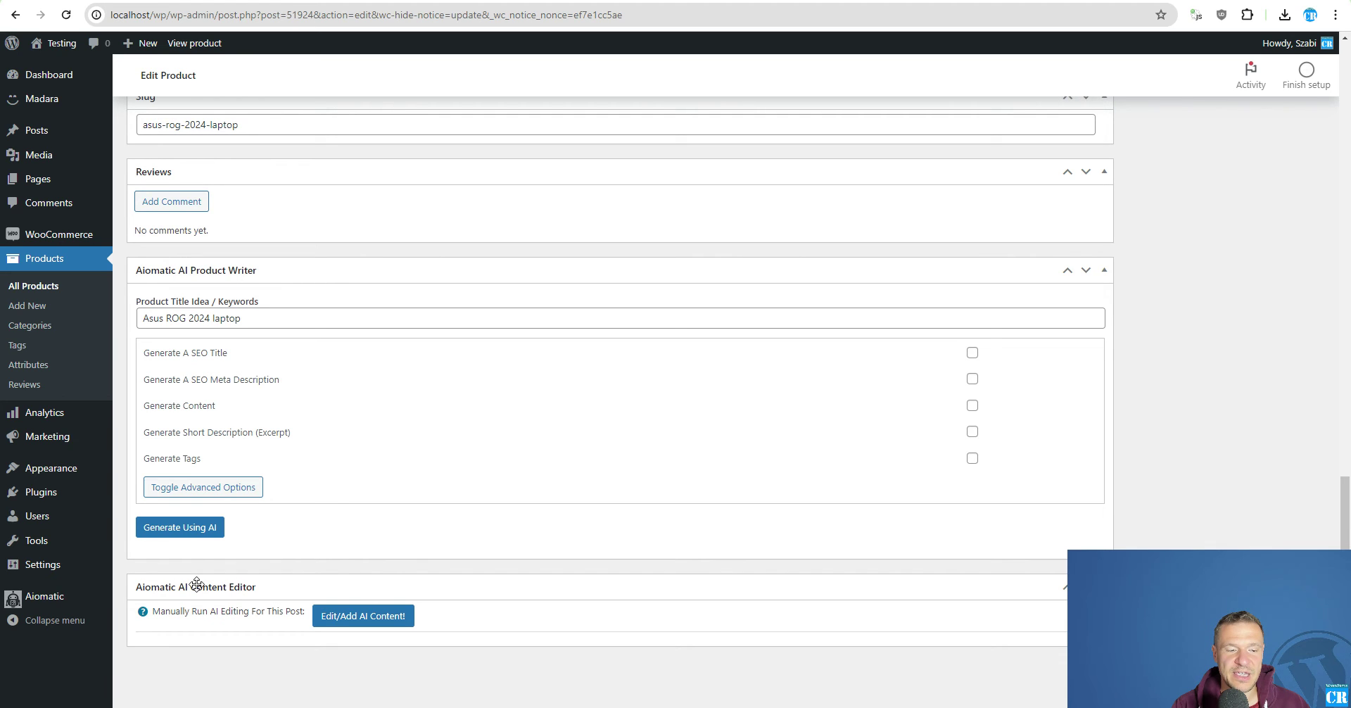
# Run Aiomatic's AI content editing manually for the Asus ROG 2024 laptop product and confirm the submission
pyautogui.moveTo(1341, 521)
pyautogui.mouseDown()
pyautogui.moveTo(1340, 461)
pyautogui.moveTo(1341, 521)
pyautogui.mouseUp()
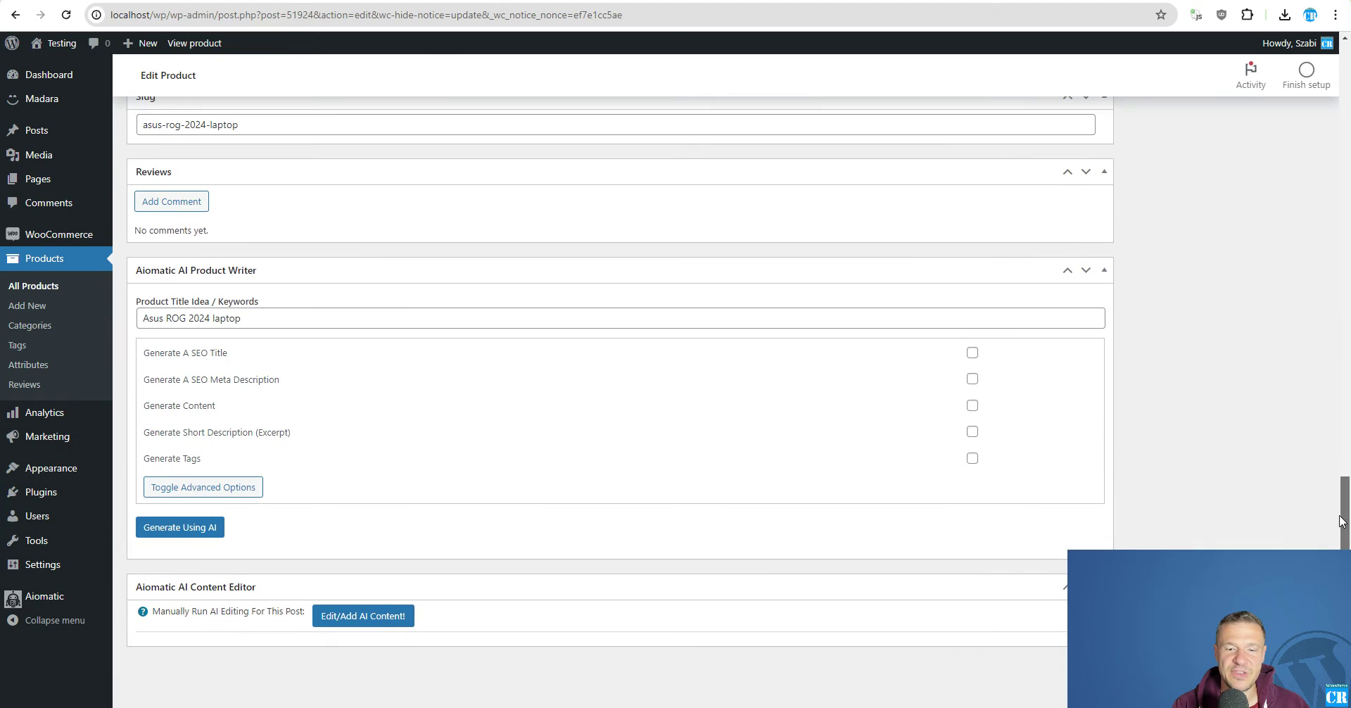
pyautogui.click(340, 623)
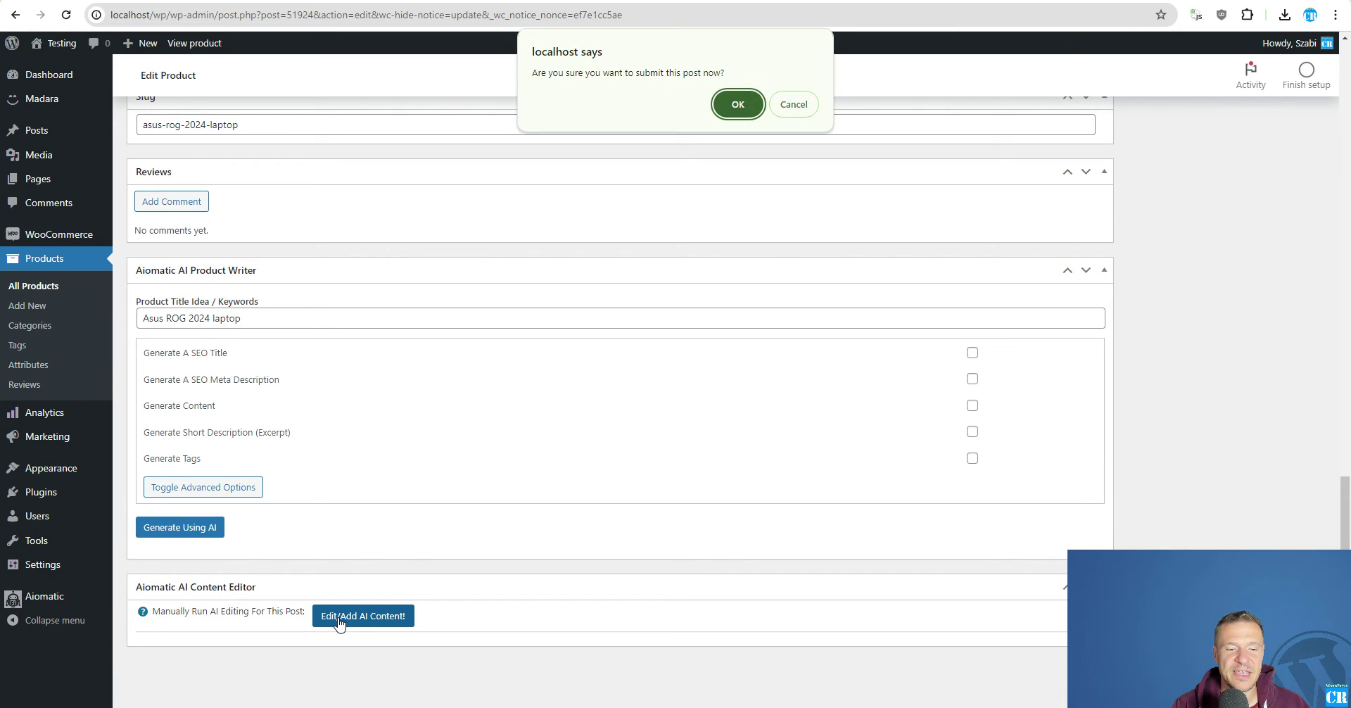
pyautogui.click(733, 105)
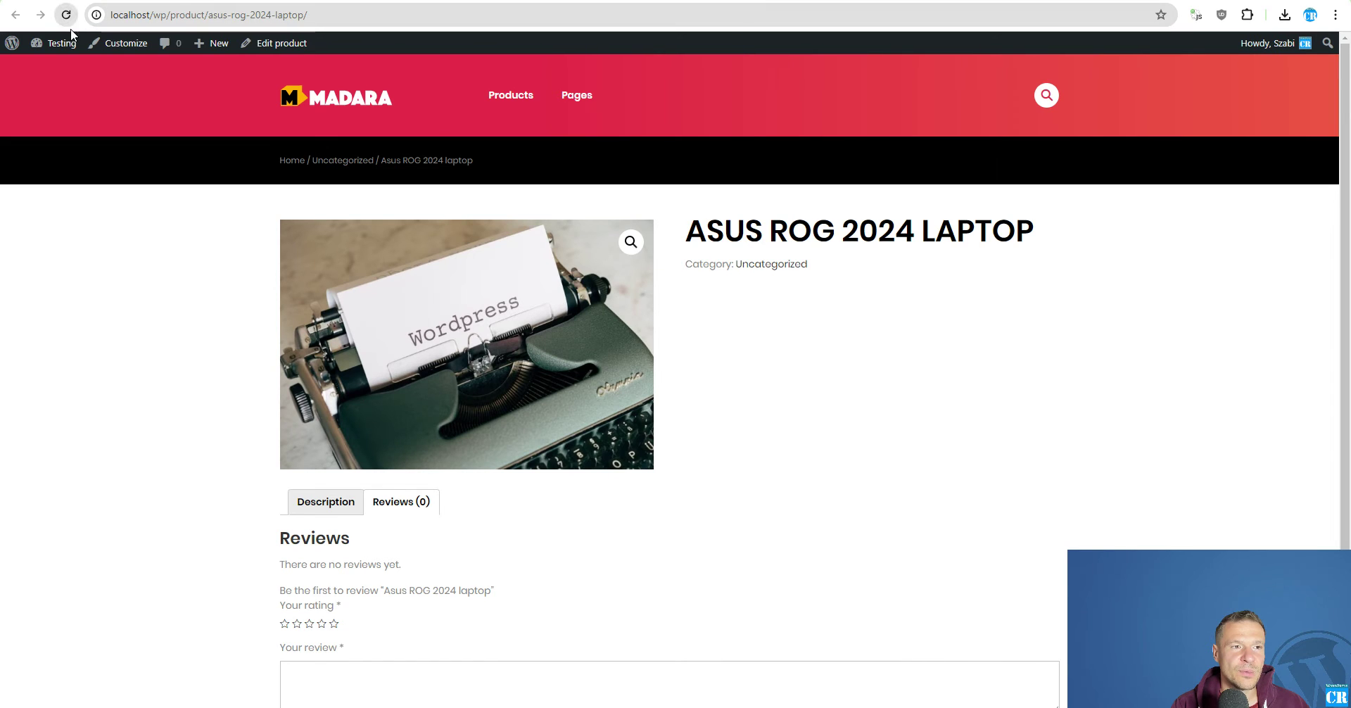
# Reload the Asus ROG 2024 laptop's store page and view its customer reviews
pyautogui.click(67, 15)
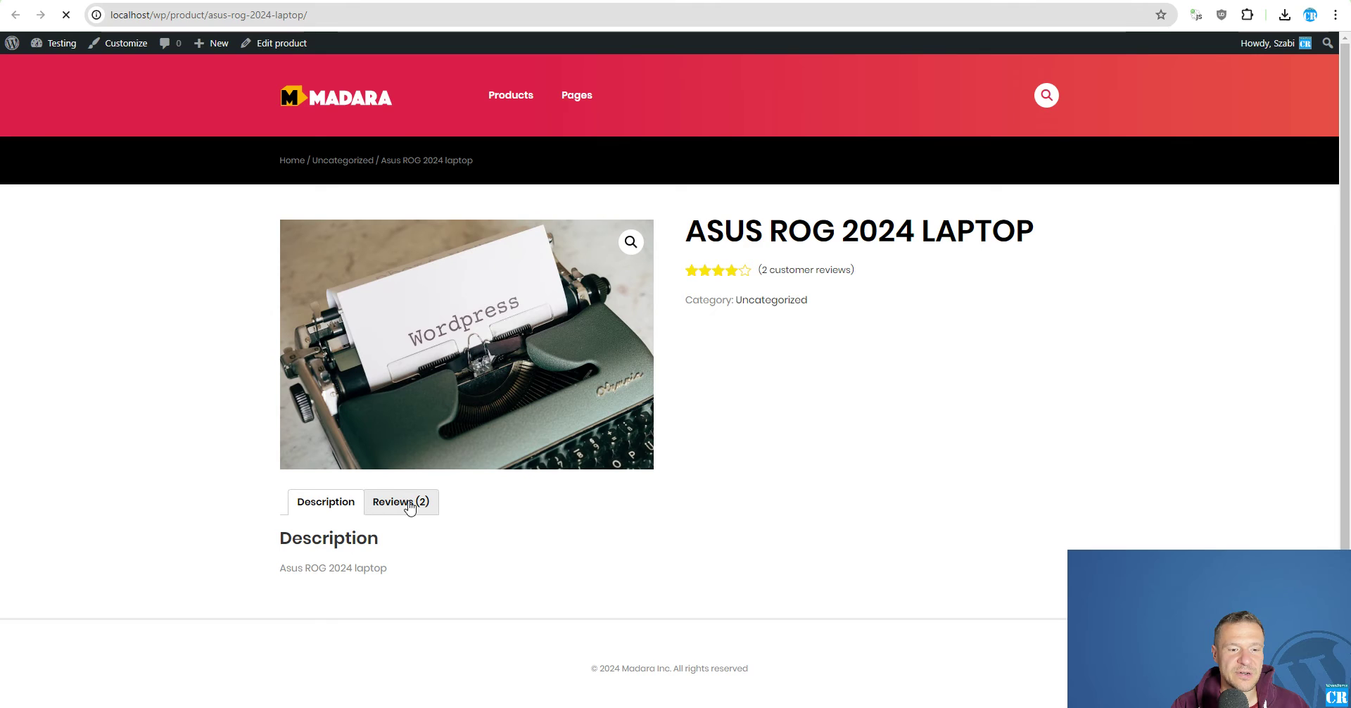
pyautogui.click(405, 502)
pyautogui.scroll(-3, 216, 495)
pyautogui.scroll(-2, 216, 495)
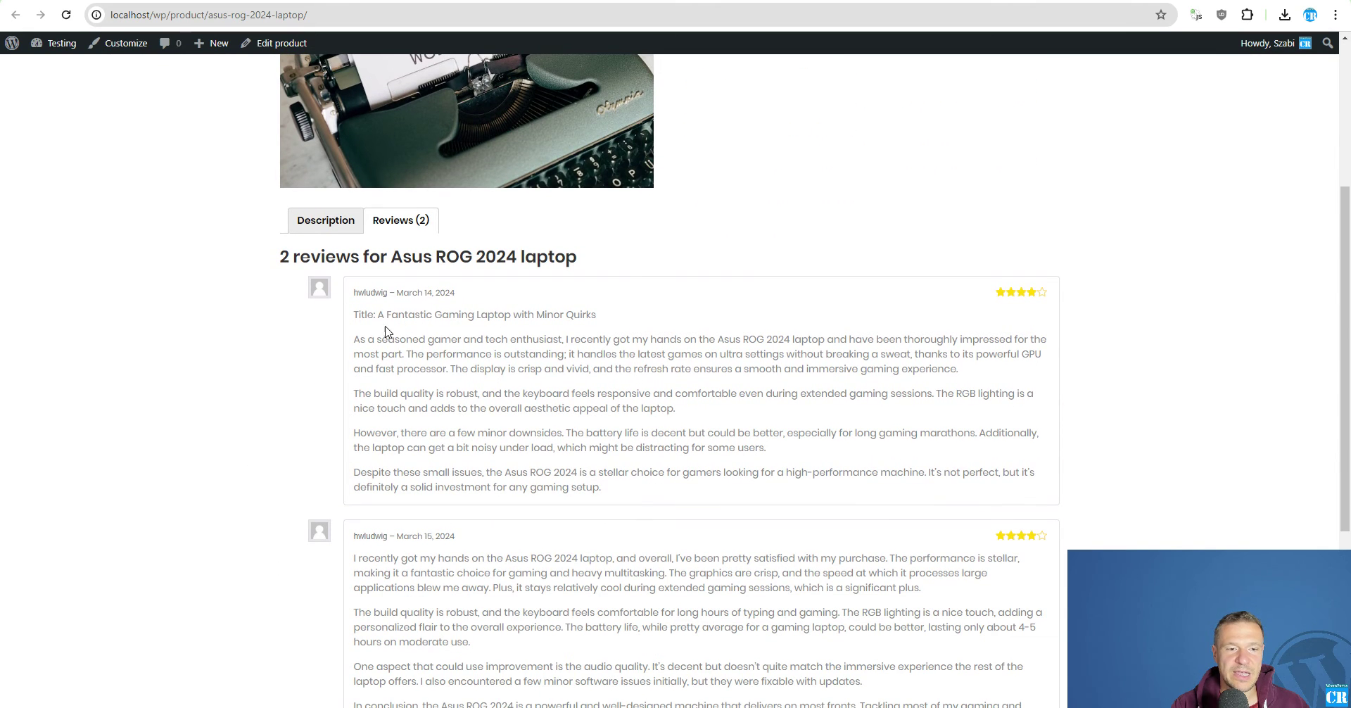
pyautogui.scroll(-3, 375, 338)
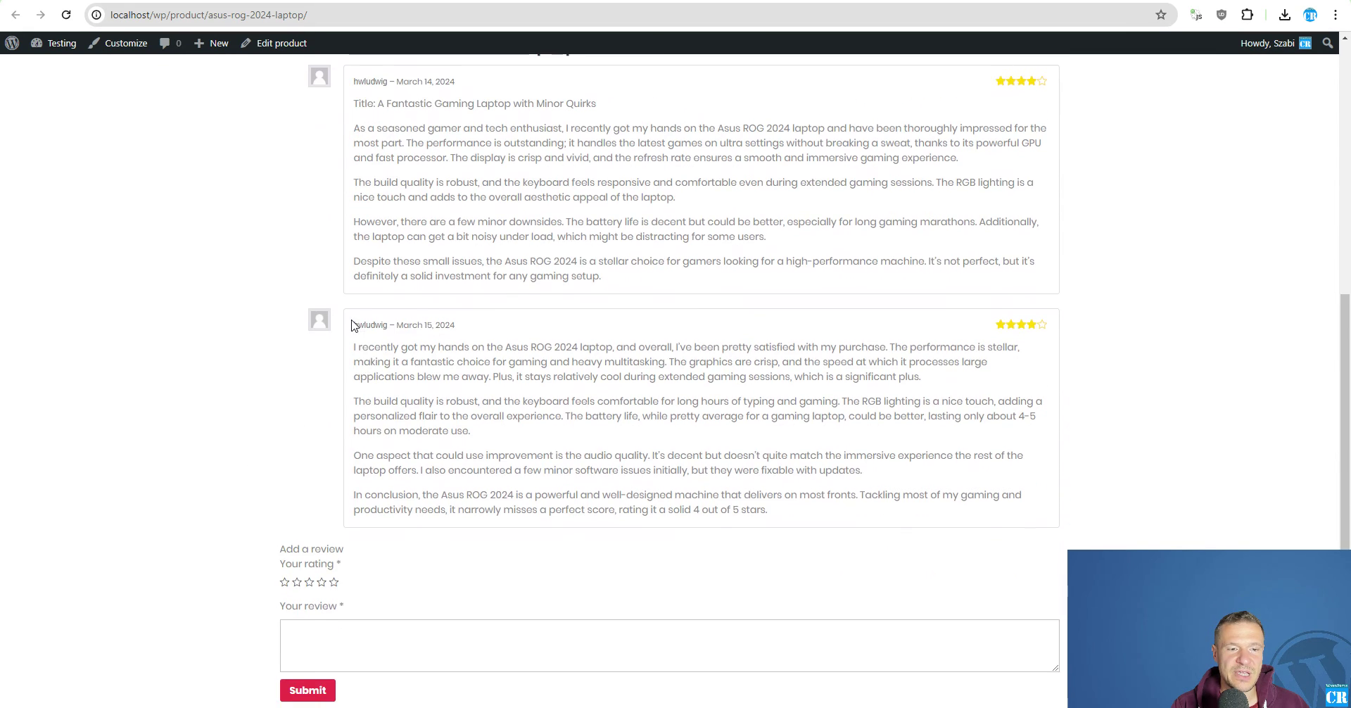
# Read both laptop reviews, comparing their closing sentences with the star ratings given
pyautogui.moveTo(361, 347); pyautogui.dragTo(719, 346)
pyautogui.click(521, 421)
pyautogui.scroll(-1, 431, 425)
pyautogui.scroll(1, 421, 421)
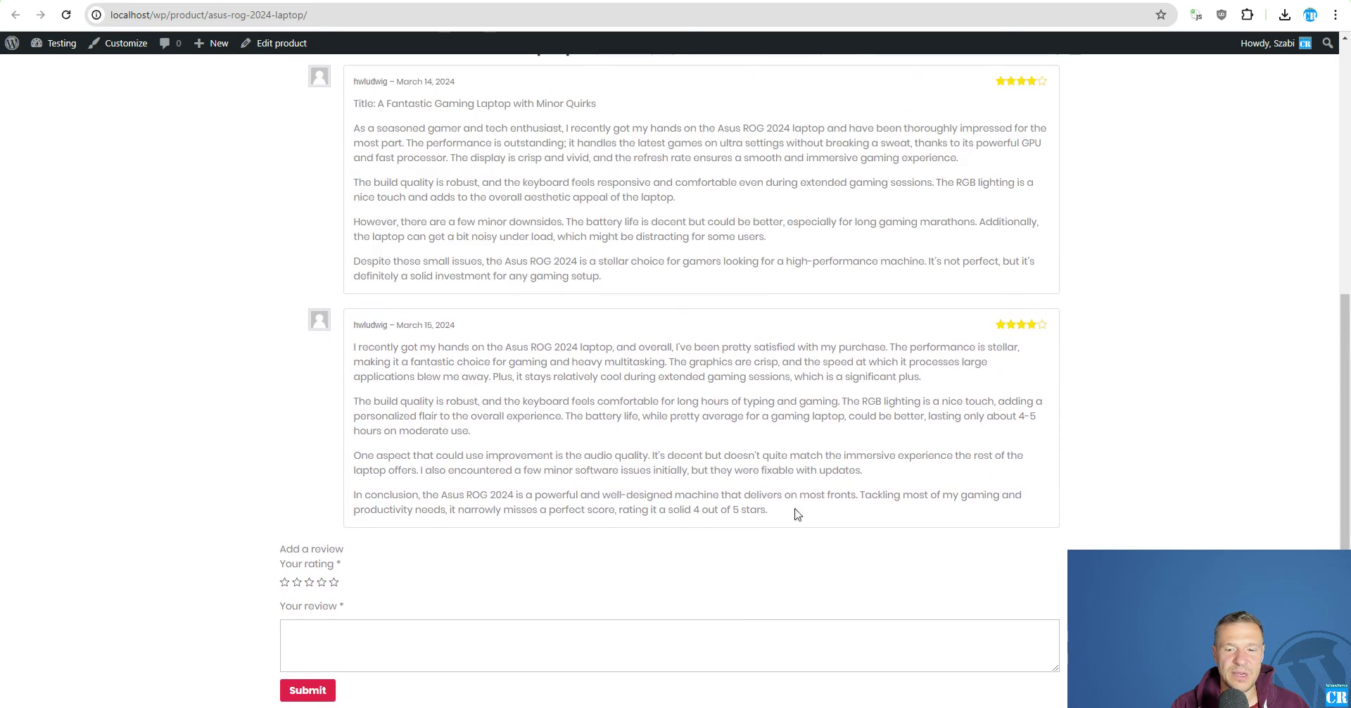
pyautogui.moveTo(800, 512); pyautogui.dragTo(657, 510)
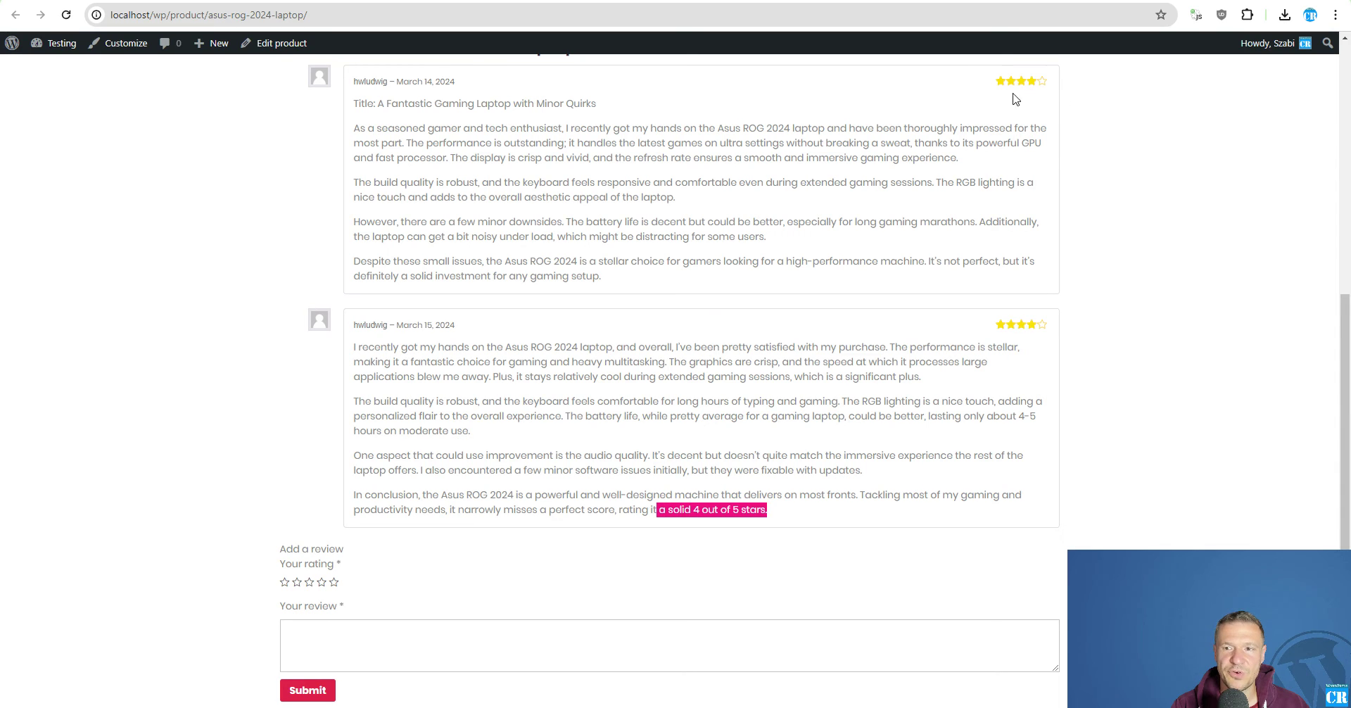
pyautogui.click(479, 477)
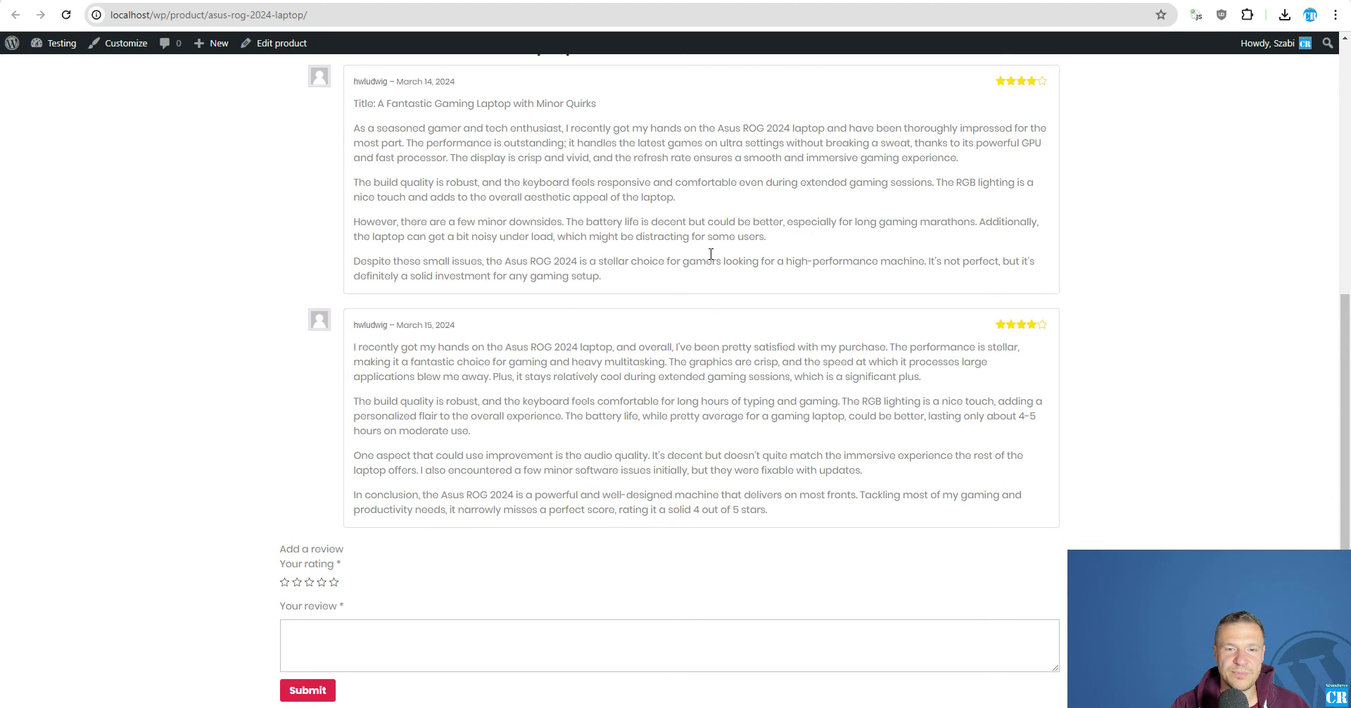
pyautogui.moveTo(399, 275); pyautogui.dragTo(538, 271)
pyautogui.moveTo(926, 261); pyautogui.dragTo(1000, 260)
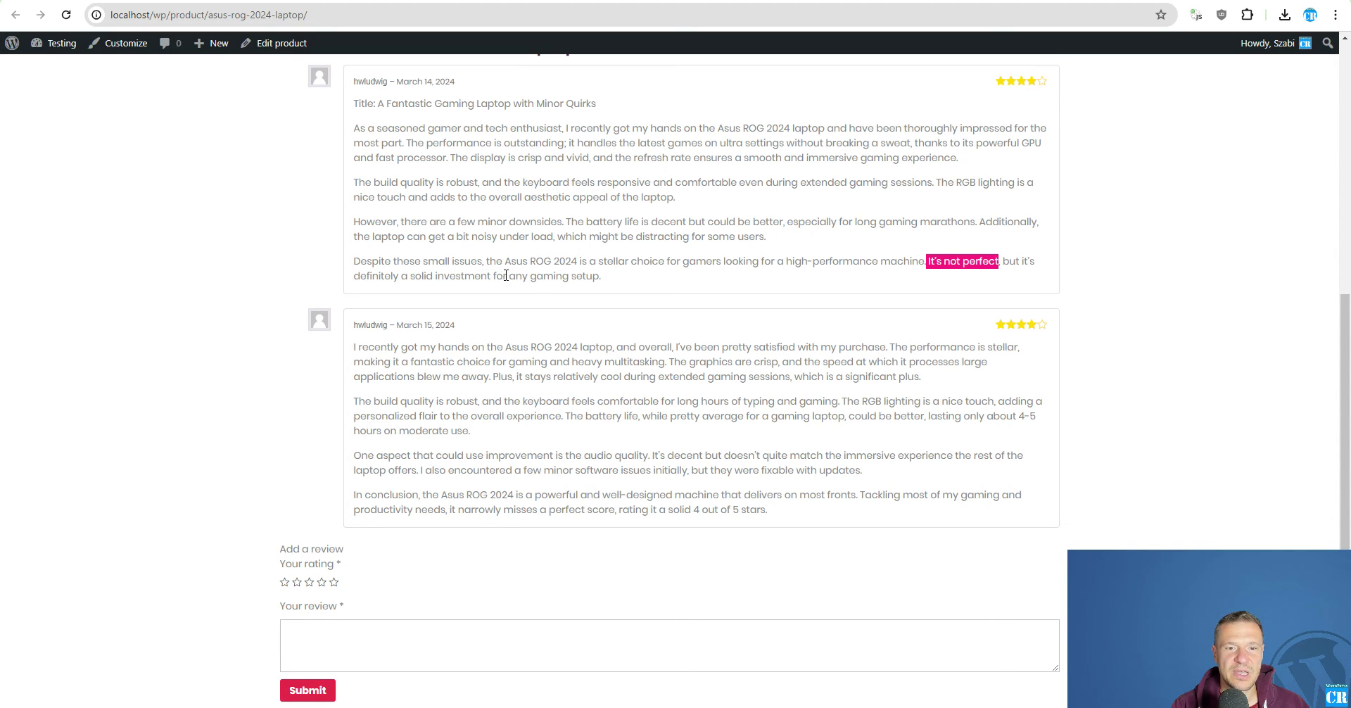
pyautogui.moveTo(409, 275); pyautogui.dragTo(617, 288)
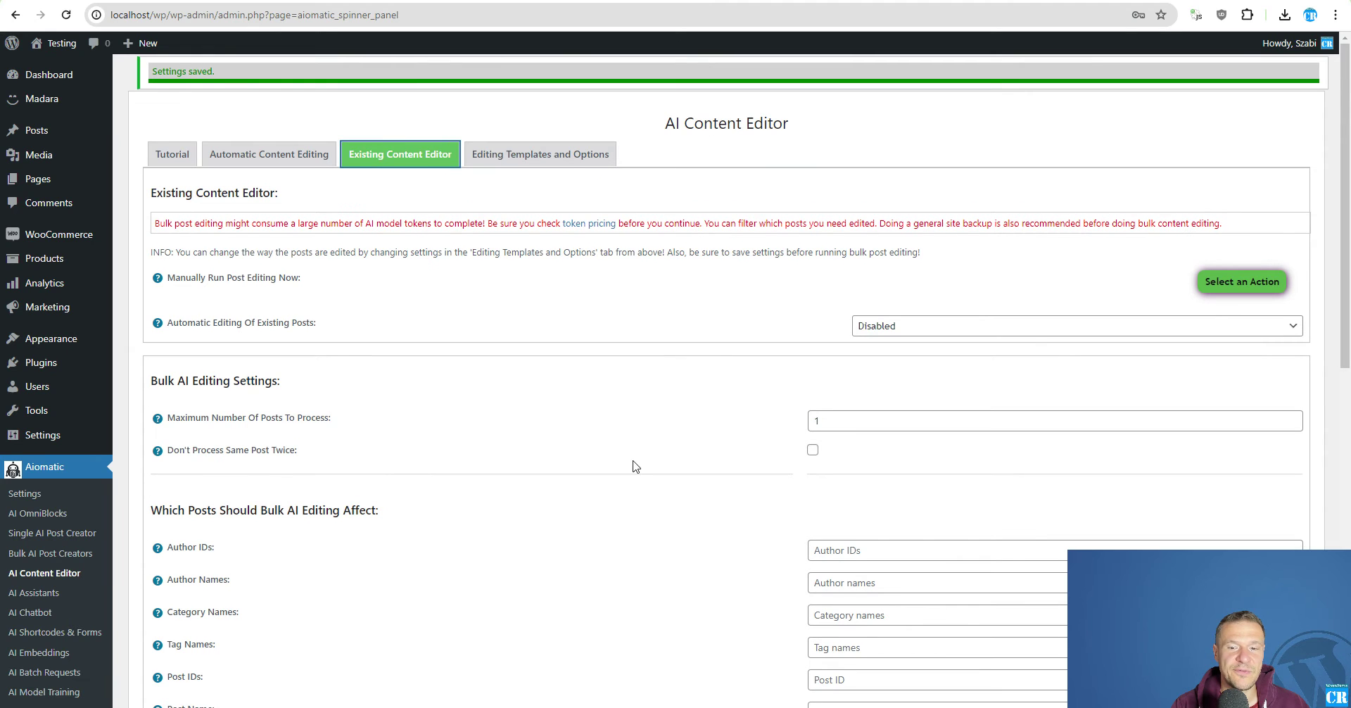
# Check the WooCommerce product review minimum-maximum star count setting in the AI Content Editor's editing templates and options
pyautogui.scroll(-5, 623, 459)
pyautogui.scroll(5, 616, 472)
pyautogui.click(519, 154)
pyautogui.scroll(-9, 612, 521)
pyautogui.moveTo(193, 218); pyautogui.dragTo(419, 219)
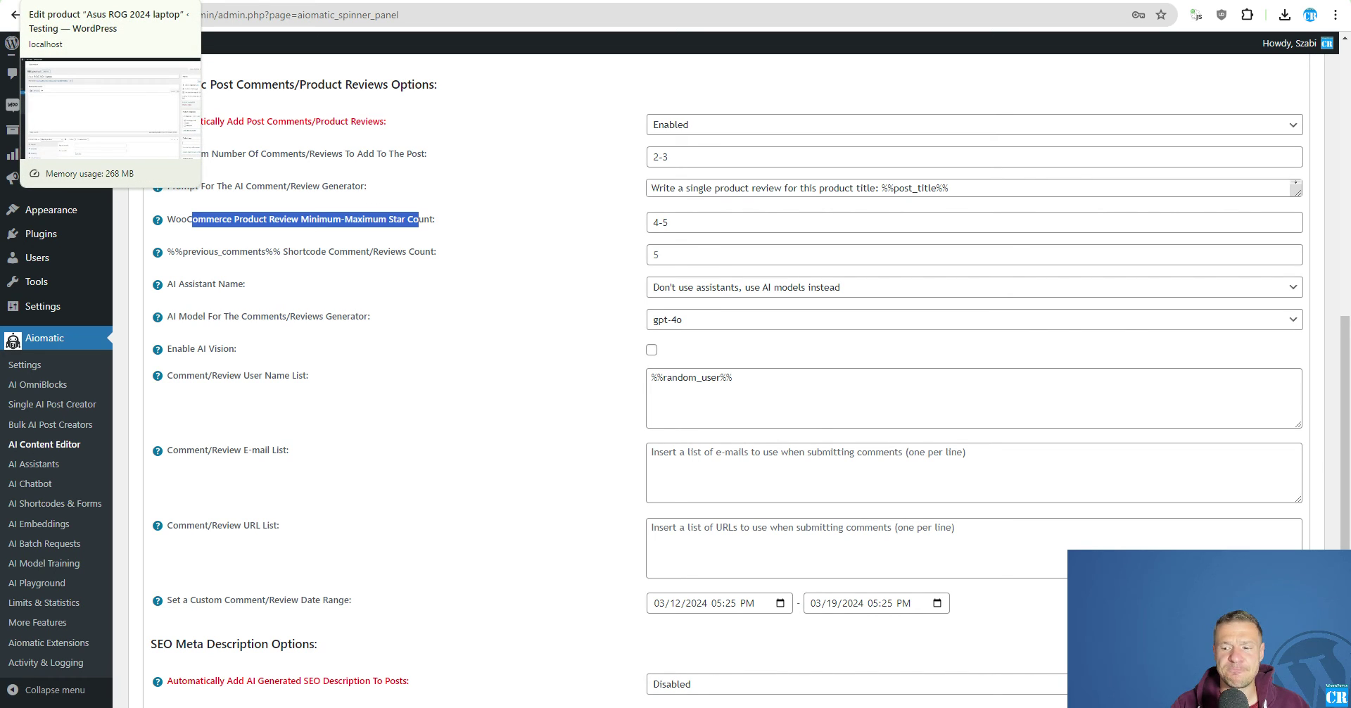
# Examine the reviews and the manual AI editing section on the laptop's edit page, and revisit its store page
pyautogui.click(105, 1)
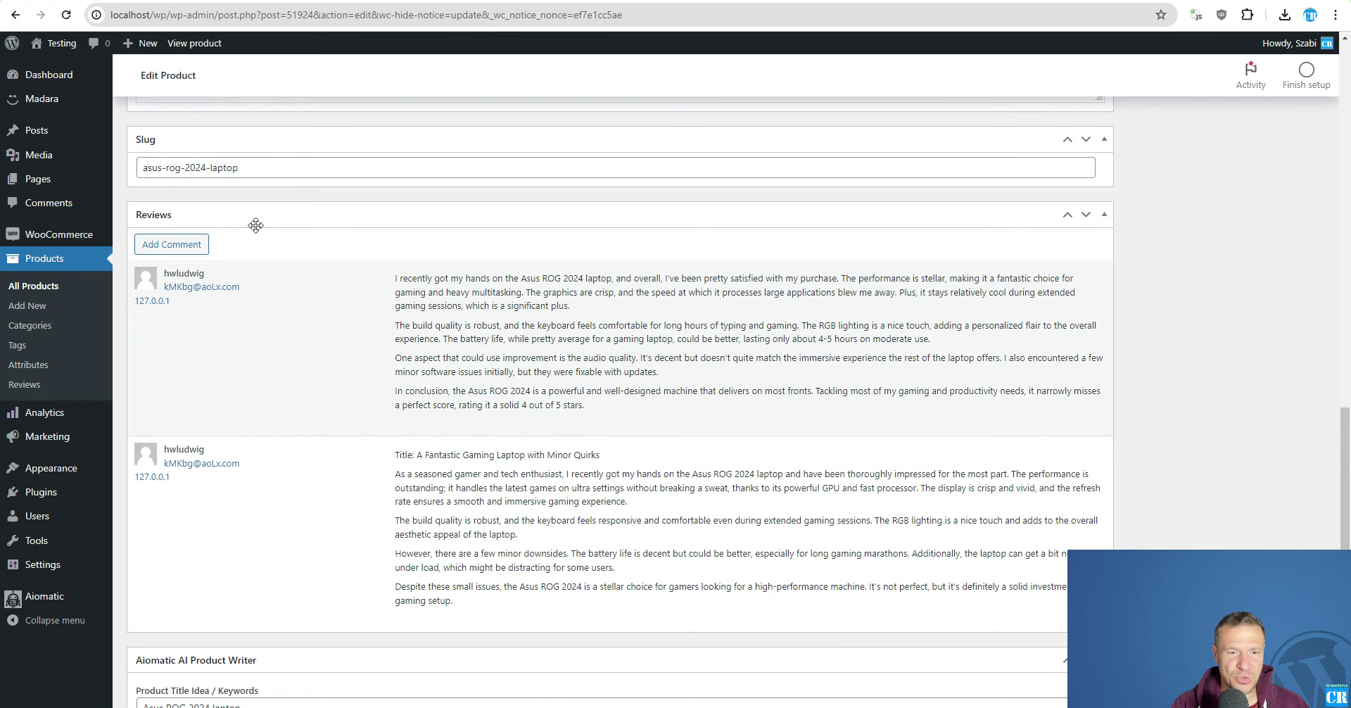
pyautogui.scroll(15, 225, 313)
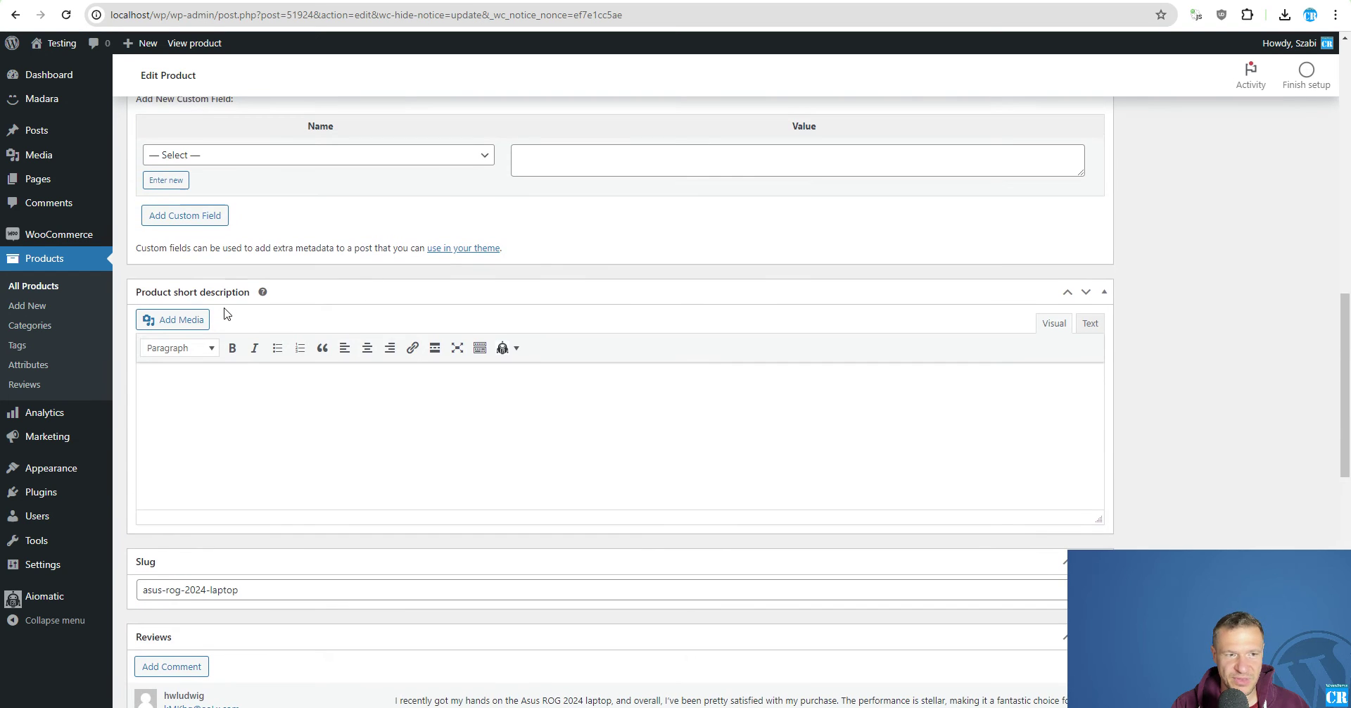
pyautogui.scroll(3, 248, 374)
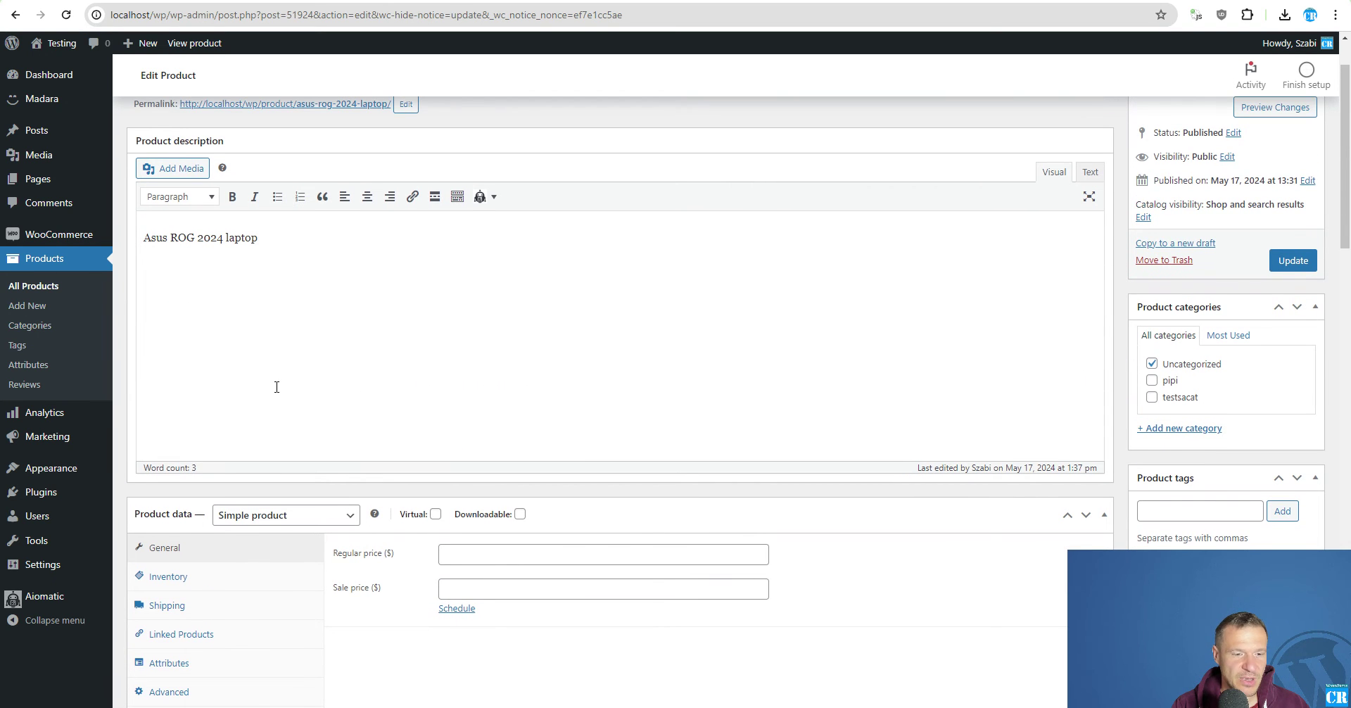
pyautogui.scroll(-20, 277, 388)
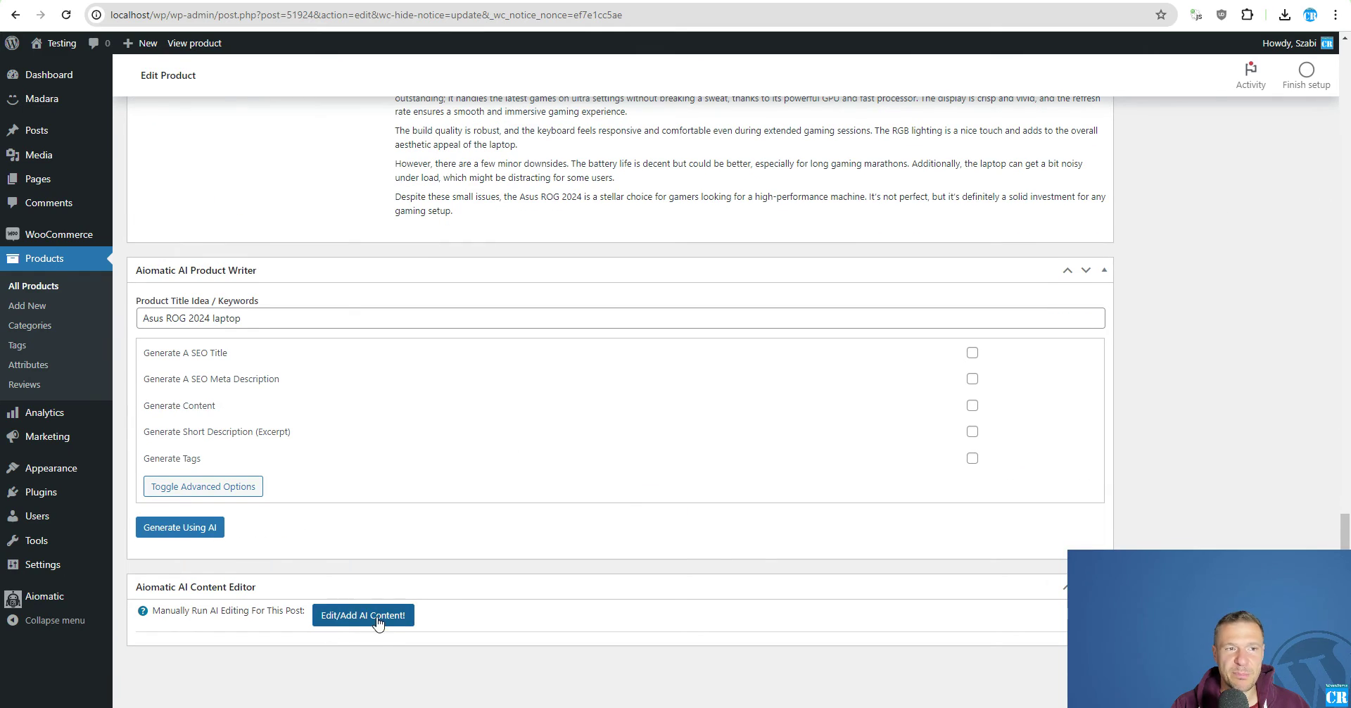
pyautogui.hotkey('ctrl', 'Tab')
pyautogui.scroll(10, 278, 233)
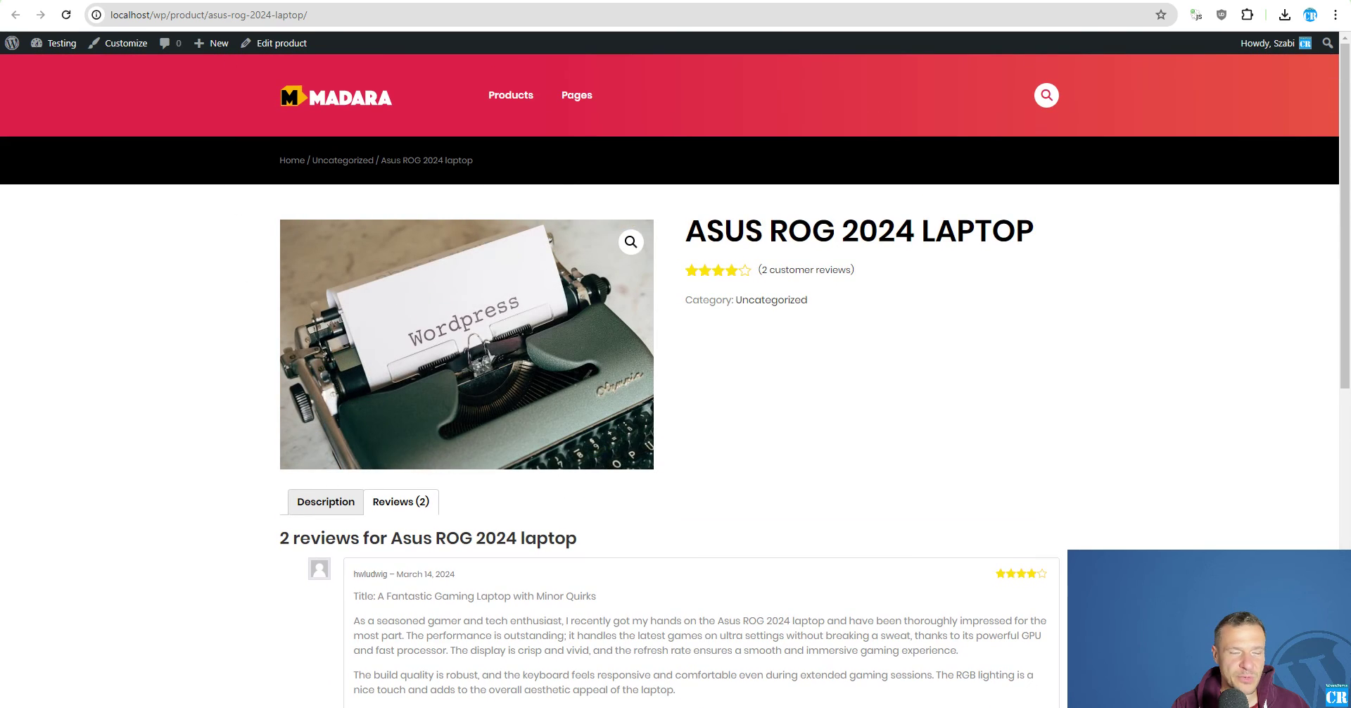
# Examine the Maximum Number Of Posts To Process setting for bulk AI editing in the Existing Content Editor
pyautogui.hotkey('ctrl', 'Tab')
pyautogui.hotkey('ctrl', 'Tab')
pyautogui.hotkey('ctrl', 'Tab')
pyautogui.click(401, 148)
pyautogui.scroll(-2, 585, 338)
pyautogui.doubleClick(813, 280)
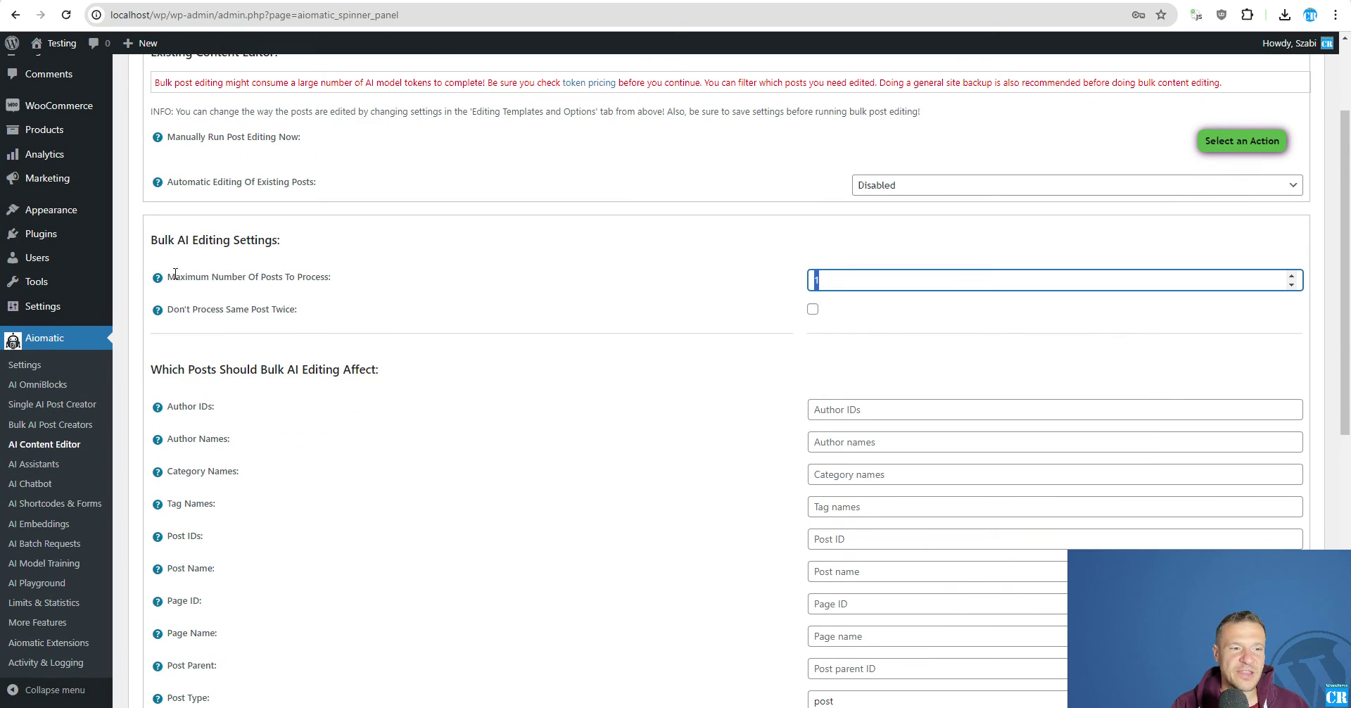
pyautogui.moveTo(176, 275); pyautogui.dragTo(323, 279)
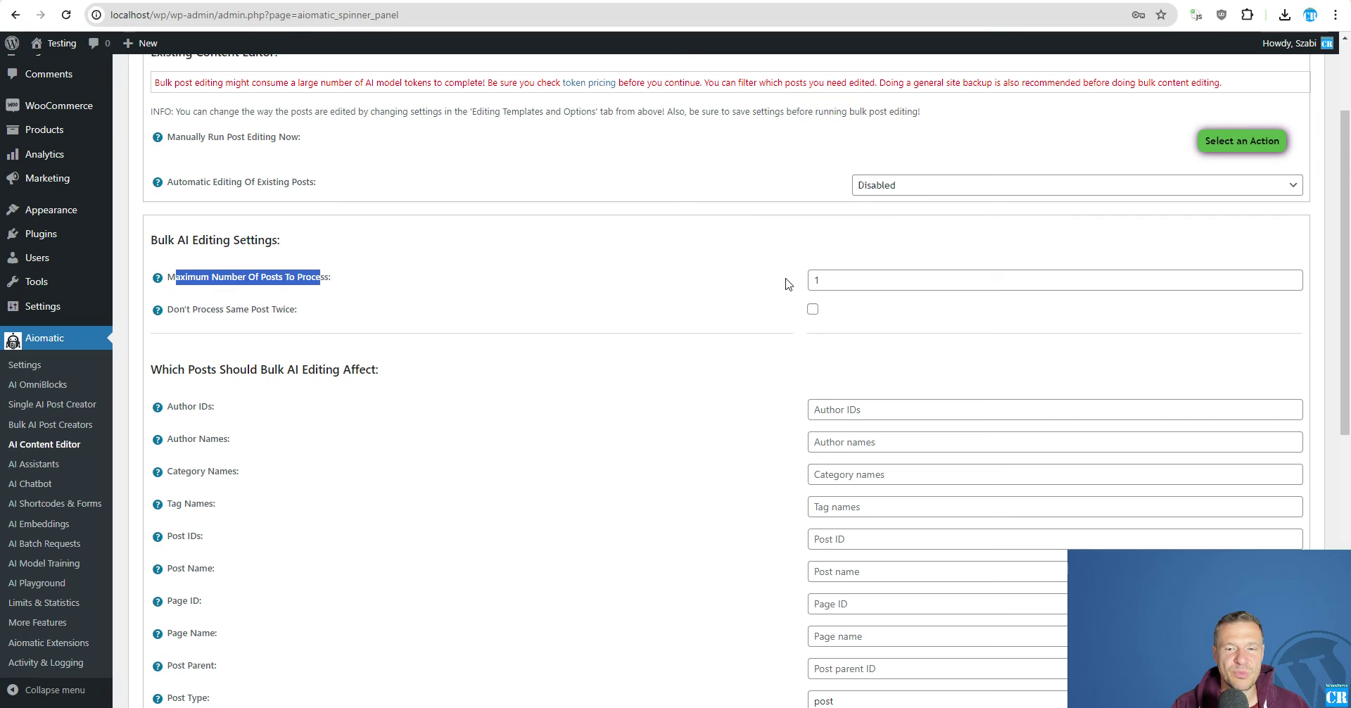
pyautogui.press('Tab')
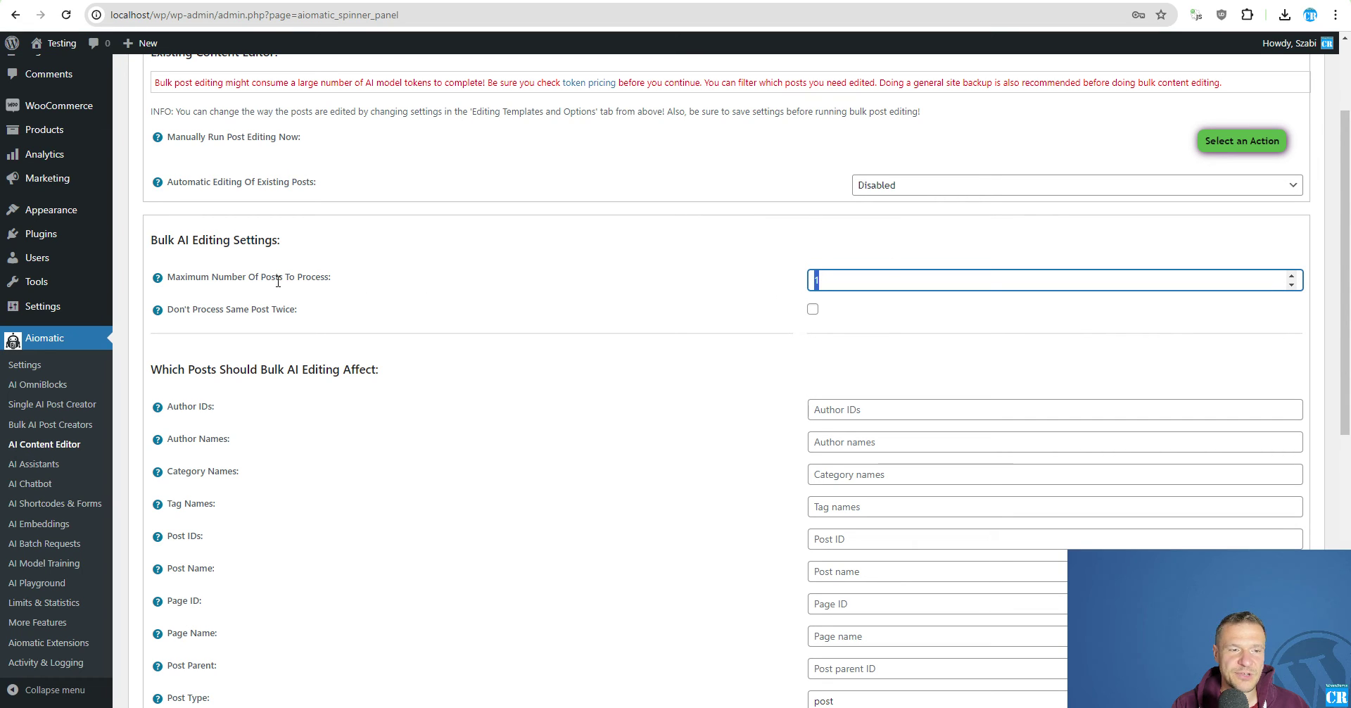
# Set the bulk AI editing post type to "product" and save the settings
pyautogui.scroll(-4, 338, 302)
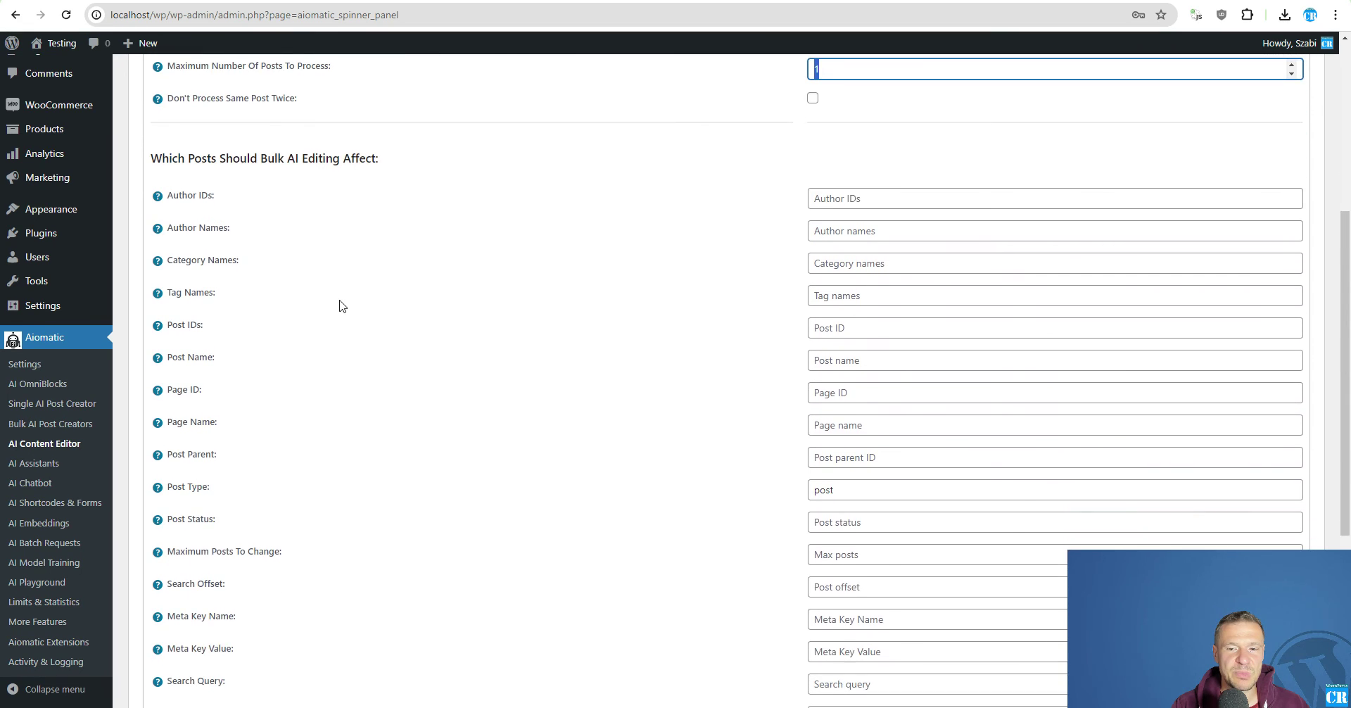
pyautogui.moveTo(177, 417); pyautogui.dragTo(256, 420)
pyautogui.press('Tab')
pyautogui.write('product')
pyautogui.click(728, 426)
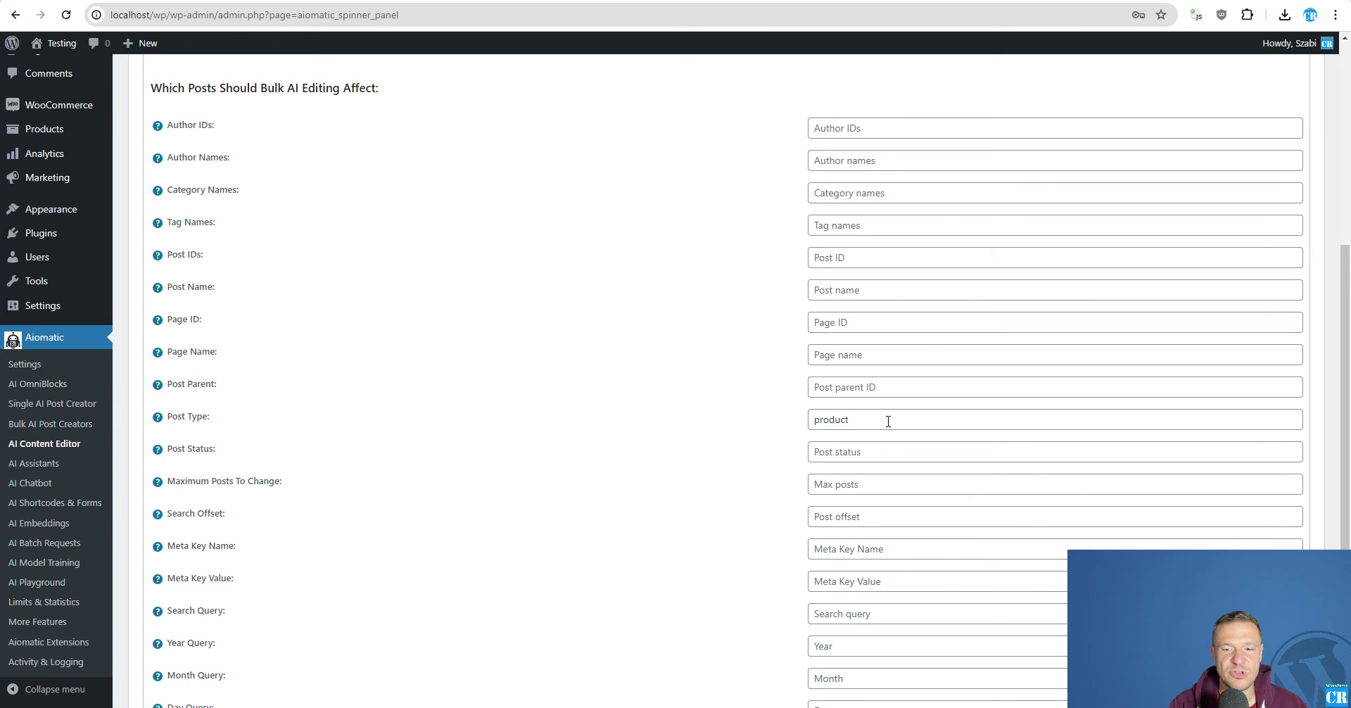
pyautogui.moveTo(889, 421); pyautogui.dragTo(710, 423)
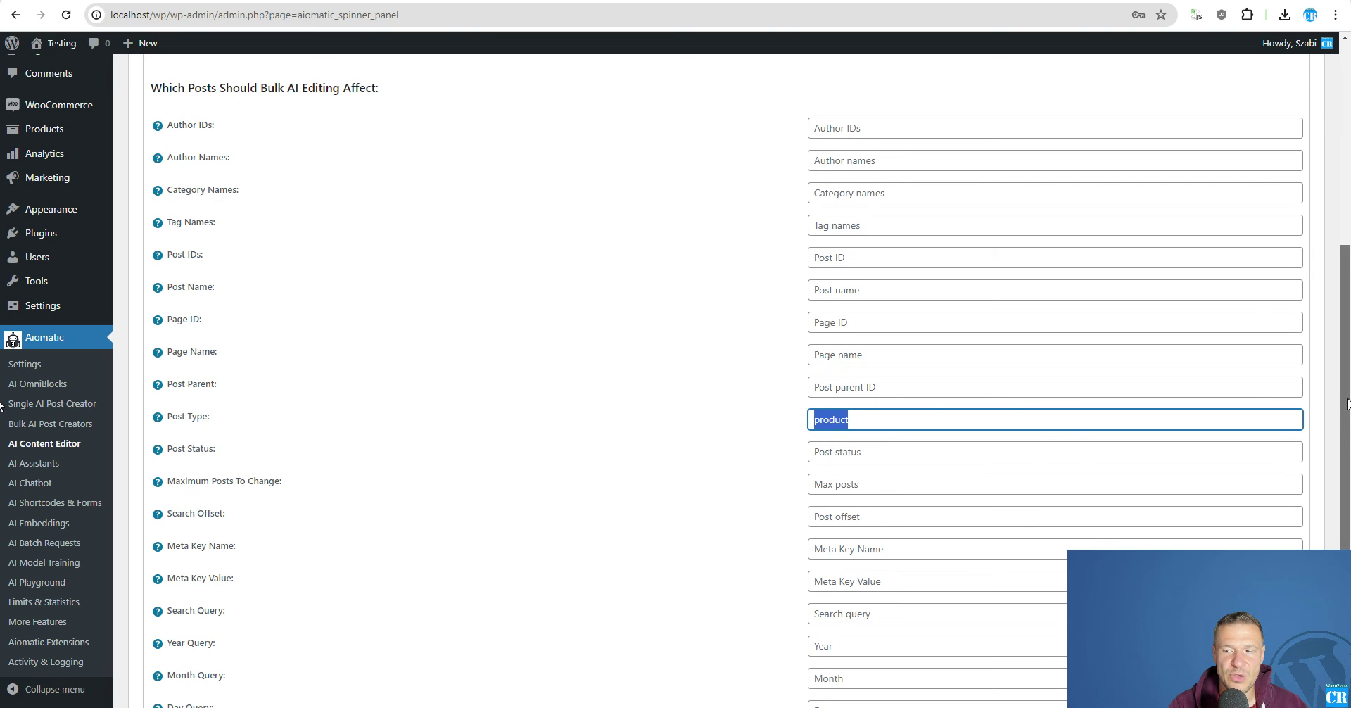
pyautogui.scroll(-3, 720, 314)
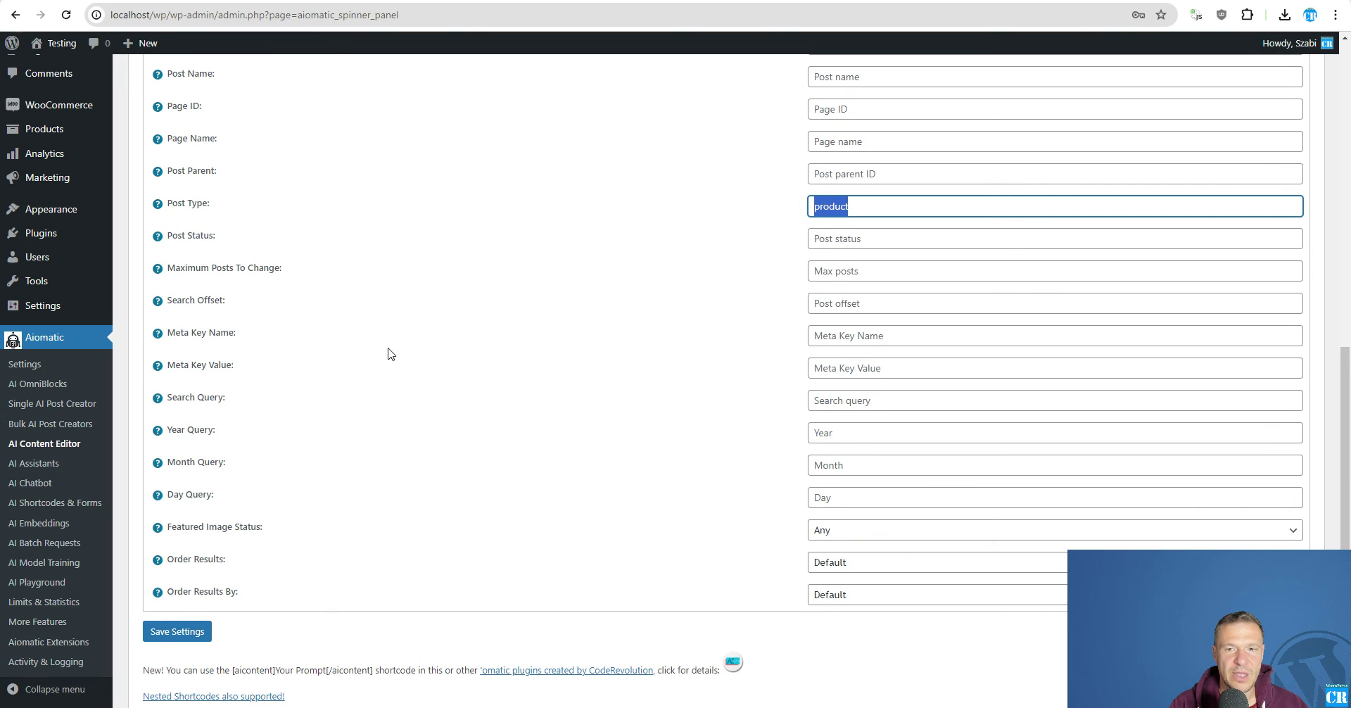
pyautogui.scroll(1, 242, 462)
pyautogui.click(179, 701)
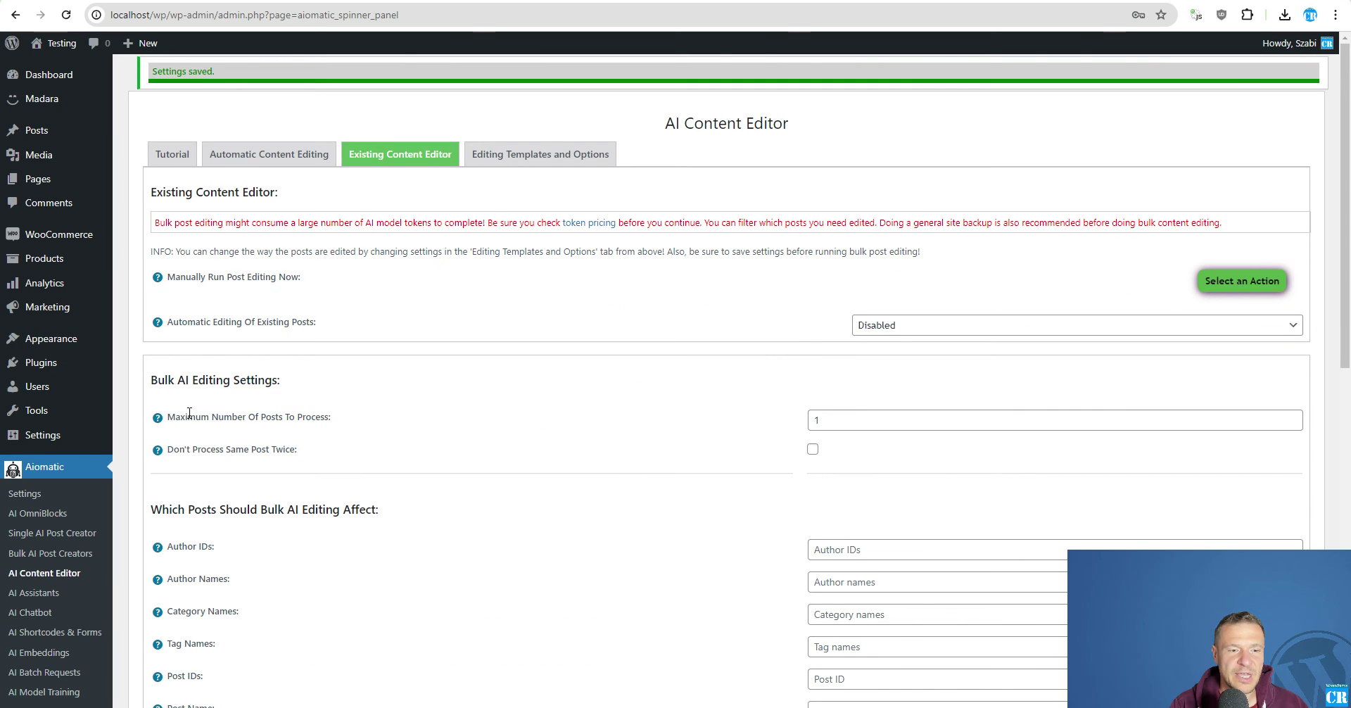
# Check the maximum number of posts for bulk editing, and run post editing manually on existing products, confirming the run
pyautogui.moveTo(187, 416); pyautogui.dragTo(322, 415)
pyautogui.scroll(-1, 381, 419)
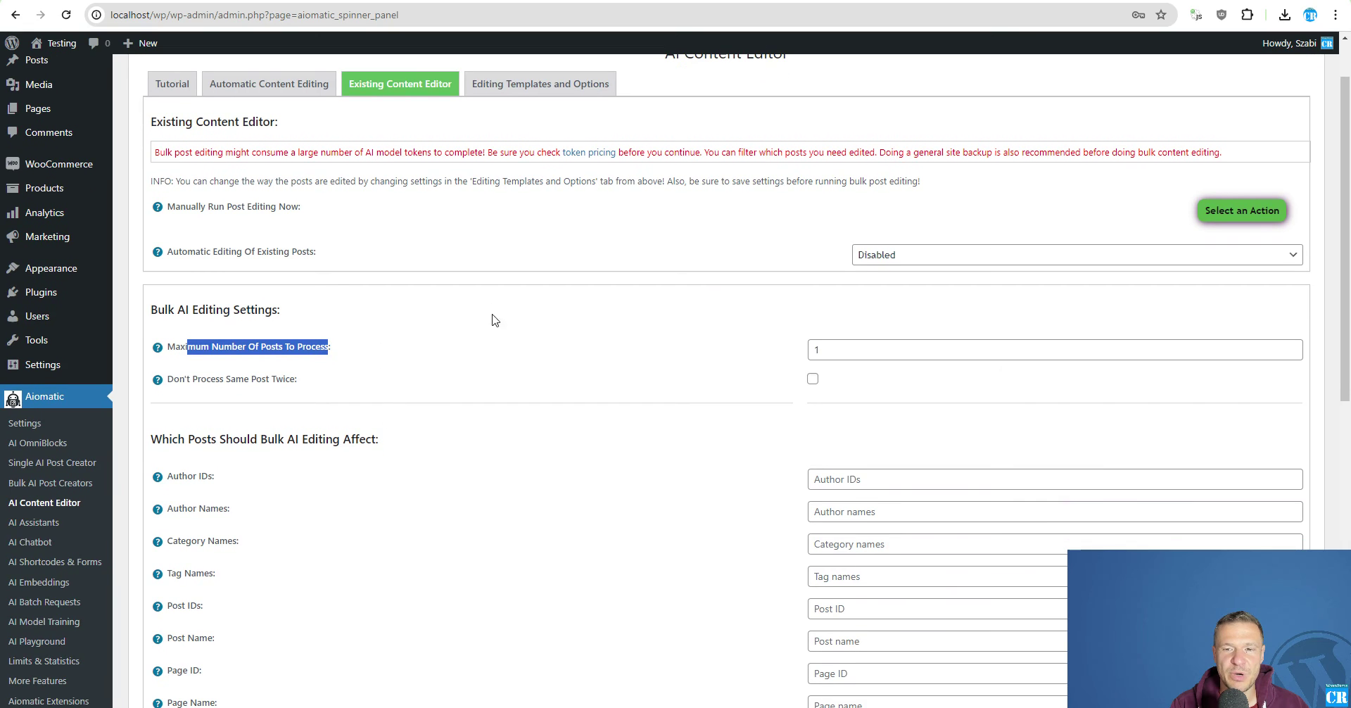
pyautogui.click(490, 344)
pyautogui.scroll(-3, 393, 356)
pyautogui.scroll(4, 413, 365)
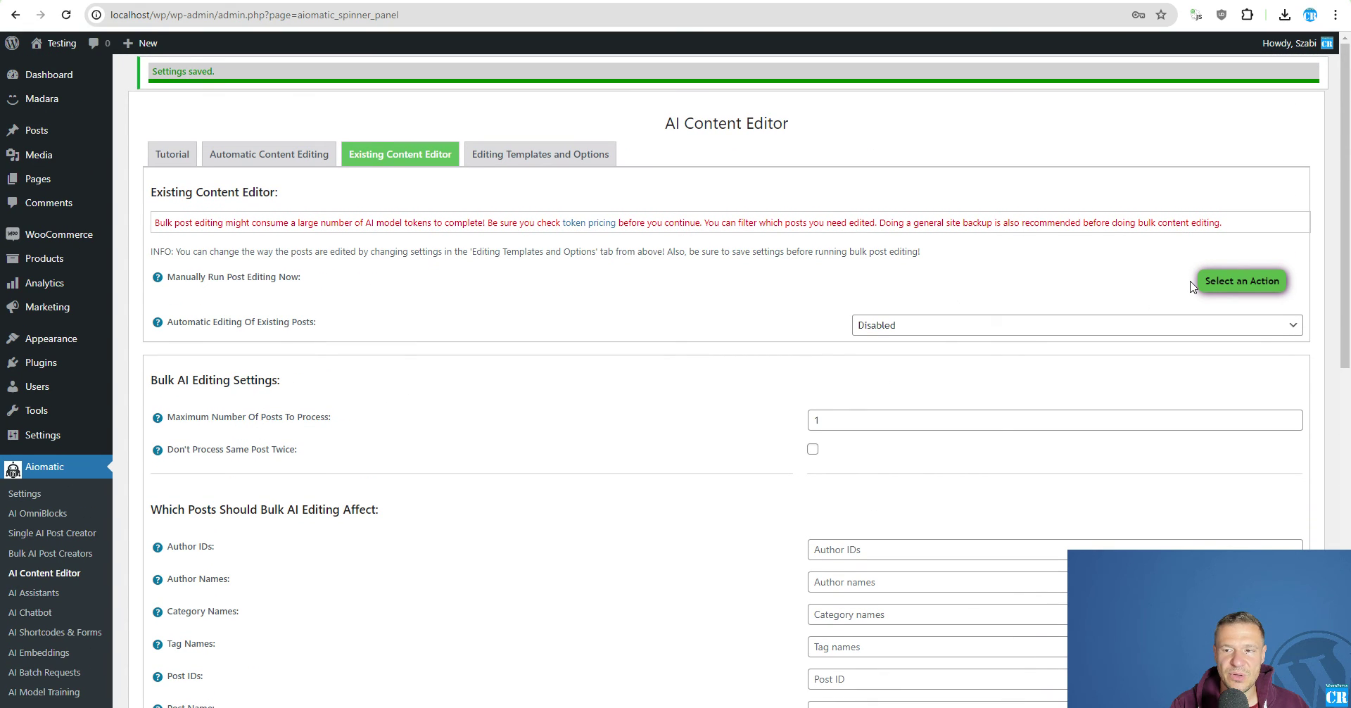
pyautogui.click(1222, 282)
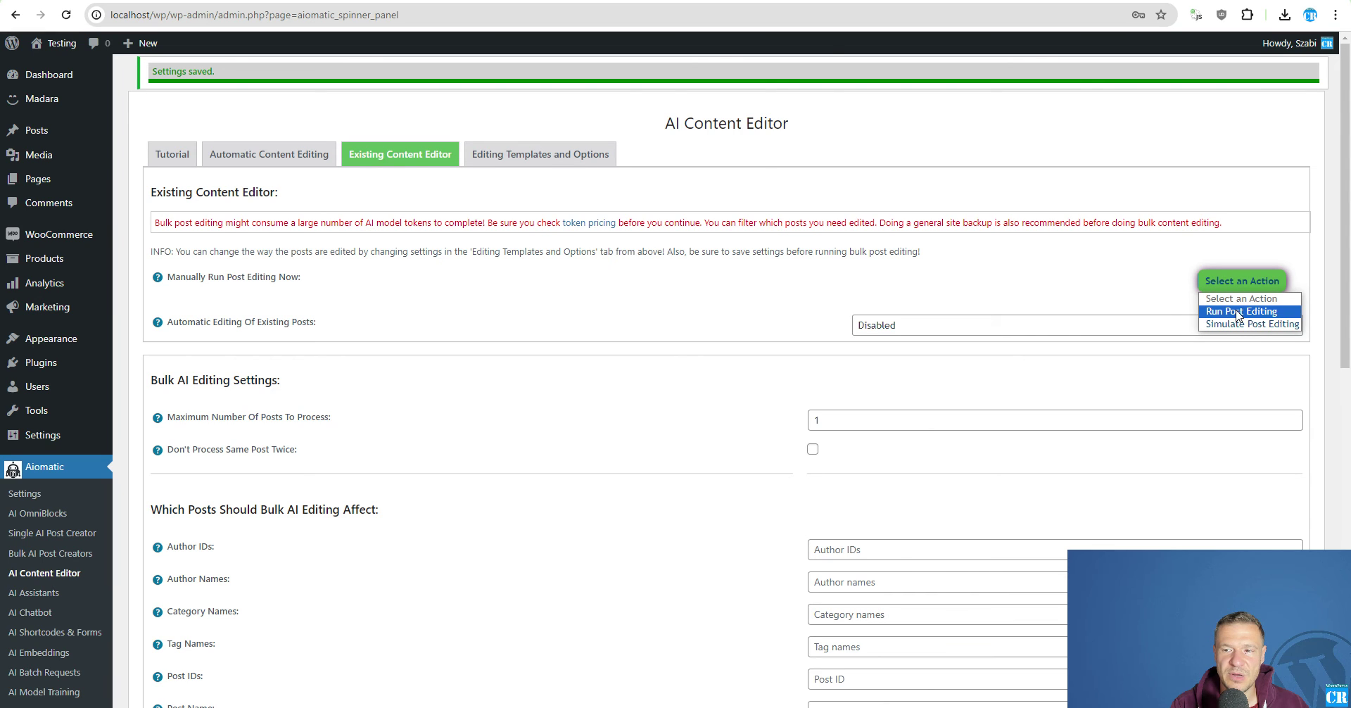
pyautogui.click(1238, 312)
pyautogui.click(738, 102)
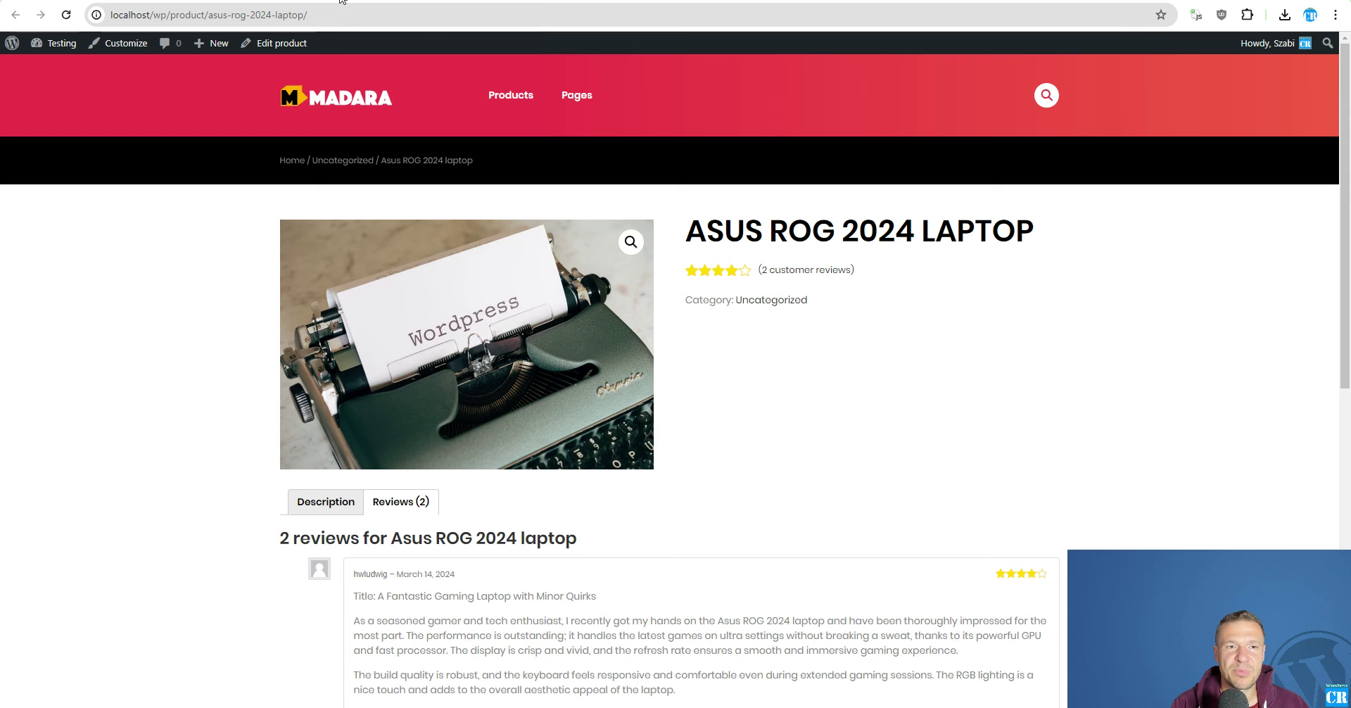
# Reload the Asus ROG 2024 laptop's store page and view its updated reviews
pyautogui.scroll(-5, 493, 423)
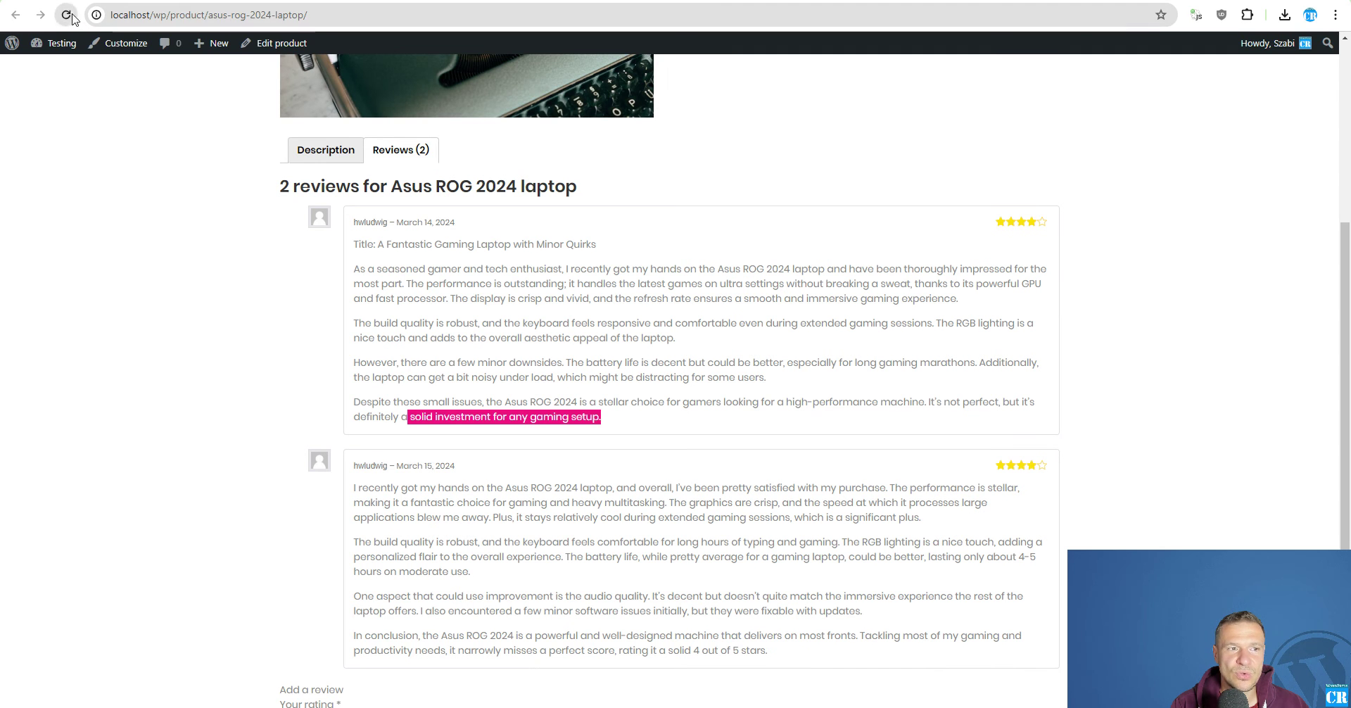
pyautogui.click(68, 16)
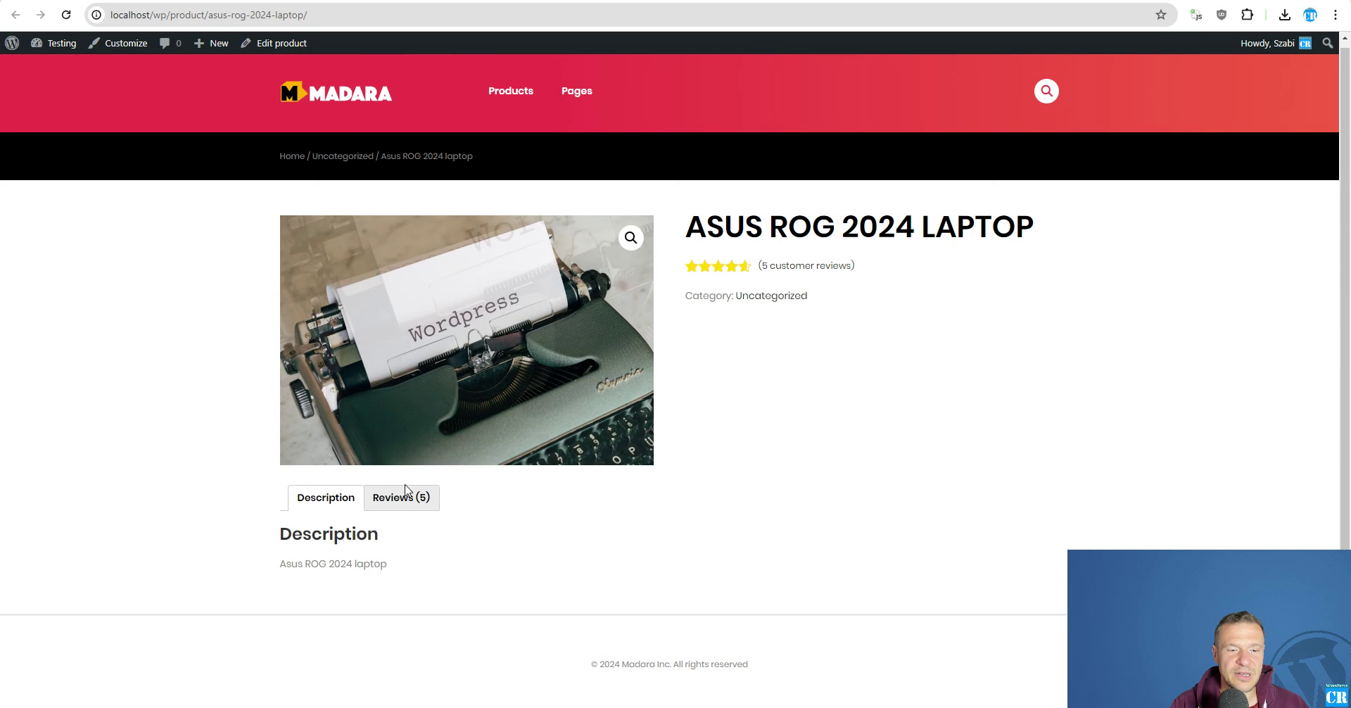
pyautogui.click(393, 500)
pyautogui.scroll(-7, 287, 452)
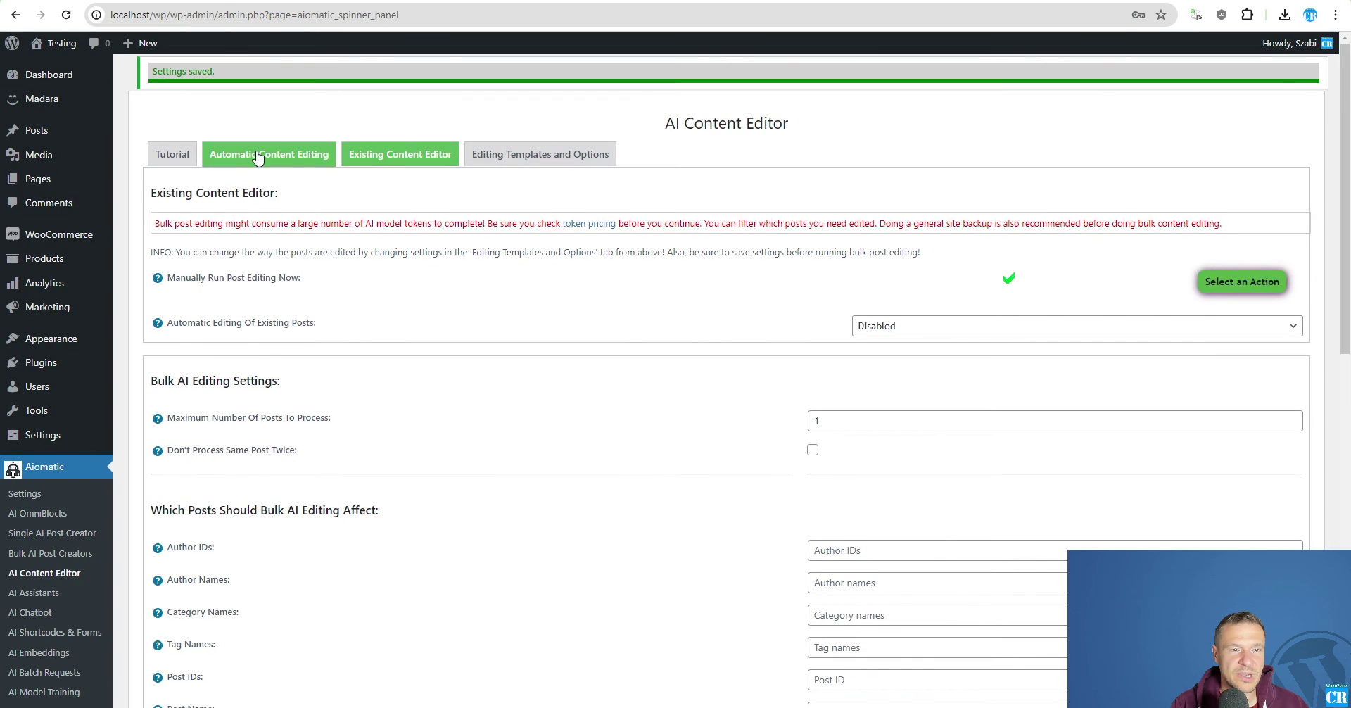
# Check the Maximum Number Of Comments/Reviews To Add To The Post setting in the editing templates and options
pyautogui.click(531, 159)
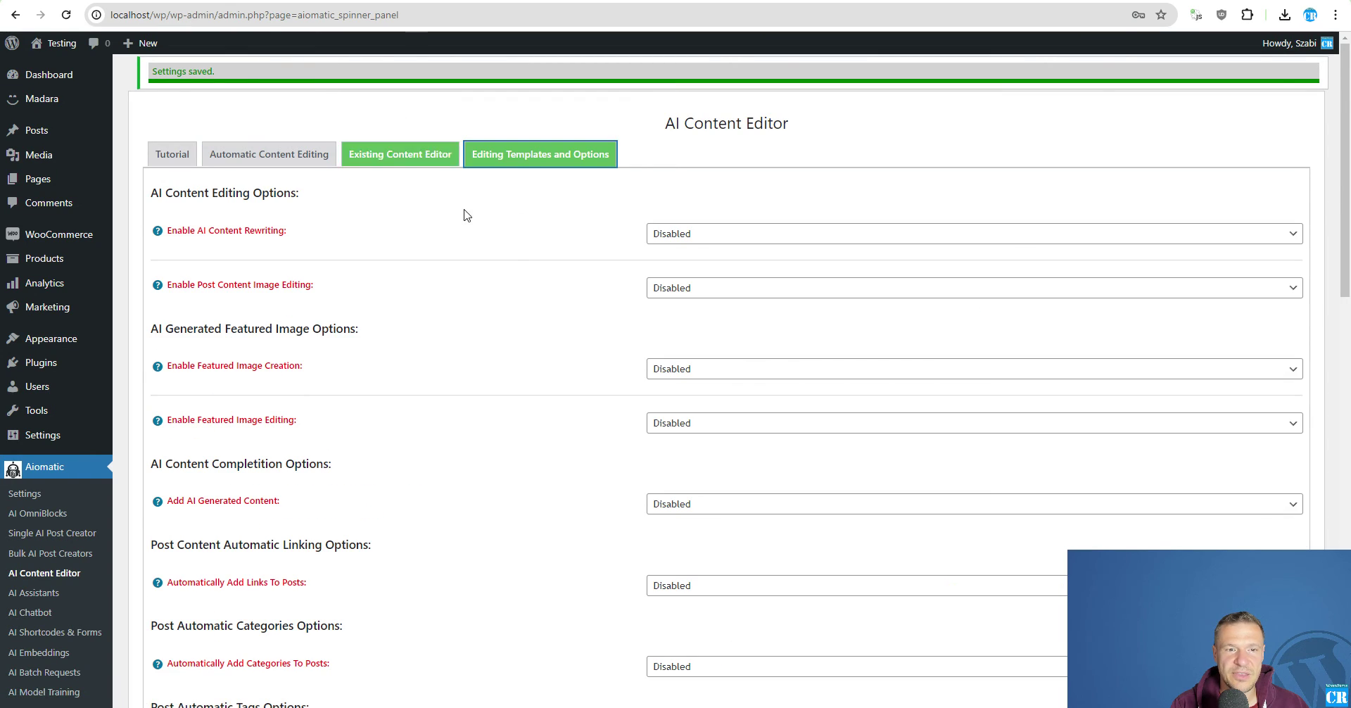
pyautogui.scroll(-7, 513, 266)
pyautogui.moveTo(665, 362); pyautogui.dragTo(633, 373)
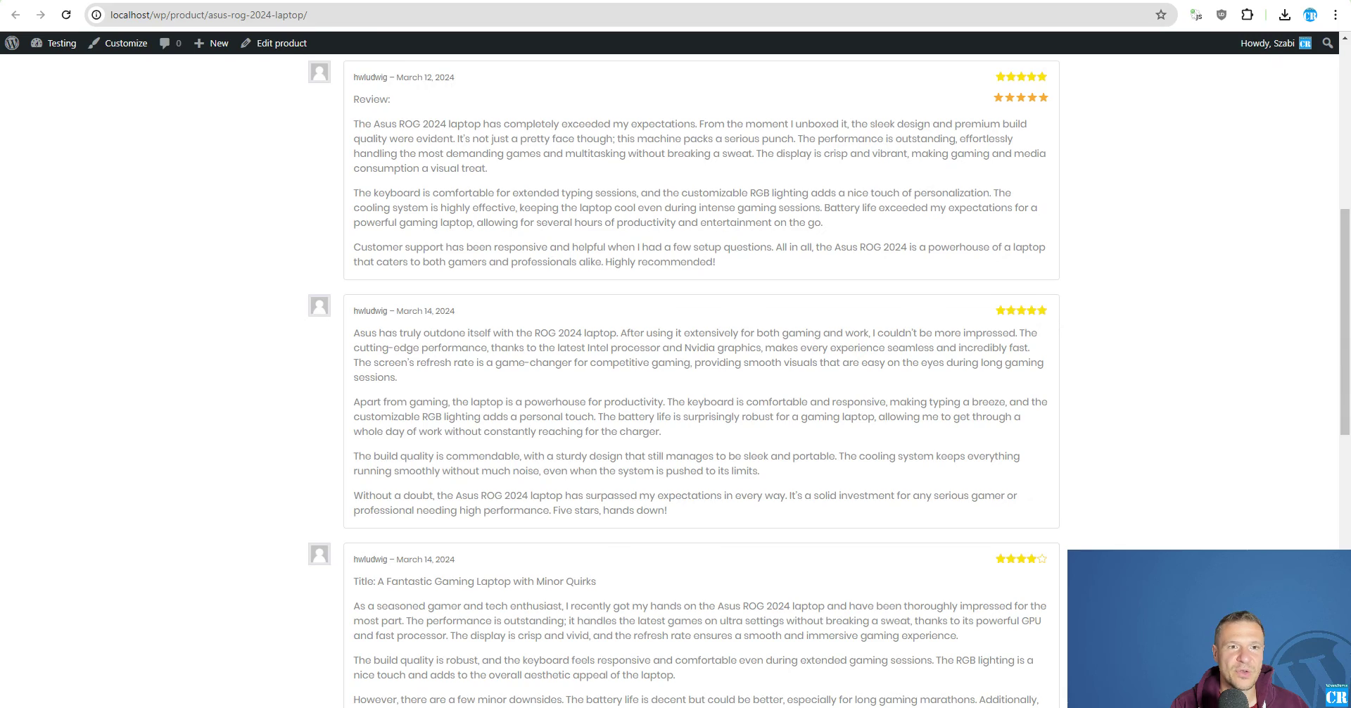
# Examine the generated reviews on the laptop's store page, including their star ratings and the text of the newest review
pyautogui.scroll(-6, 352, 294)
pyautogui.scroll(8, 690, 505)
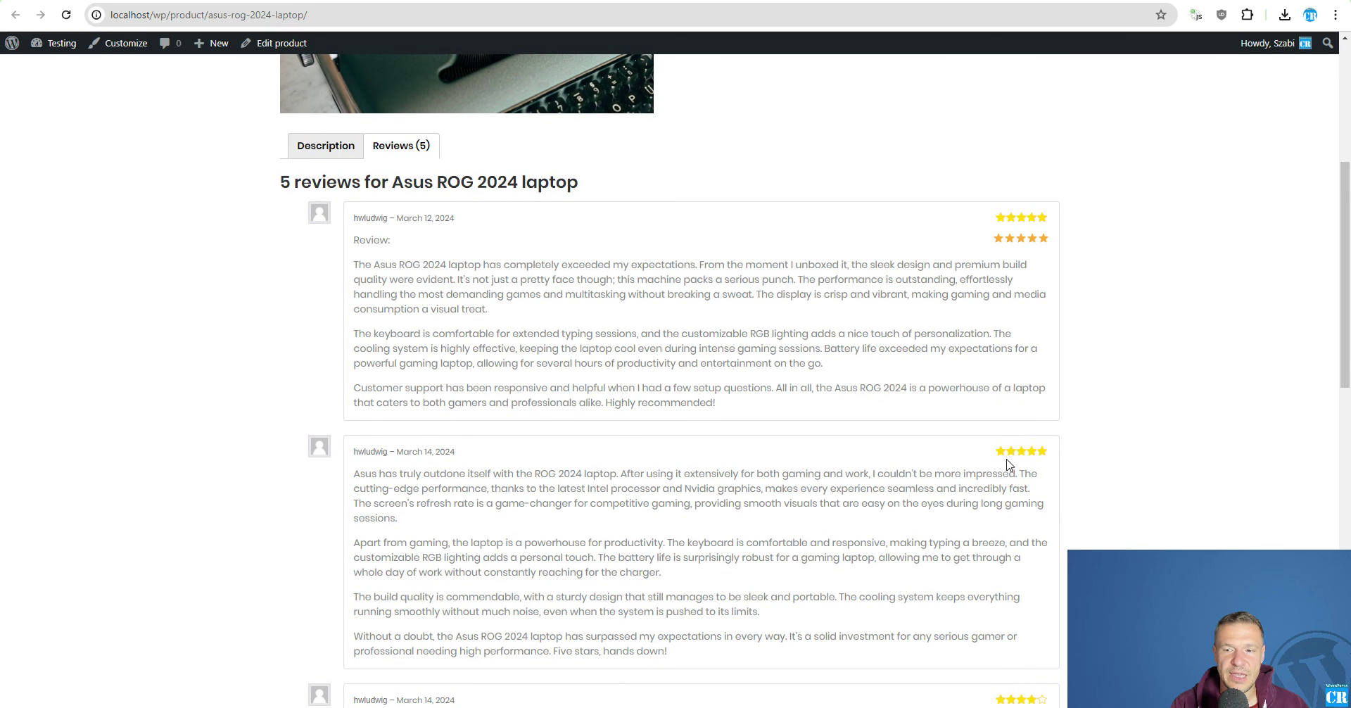
pyautogui.scroll(-13, 1014, 456)
pyautogui.scroll(-1, 1006, 460)
pyautogui.scroll(13, 1035, 334)
pyautogui.moveTo(362, 238); pyautogui.dragTo(391, 240)
pyautogui.scroll(-2, 808, 366)
pyautogui.scroll(-12, 808, 366)
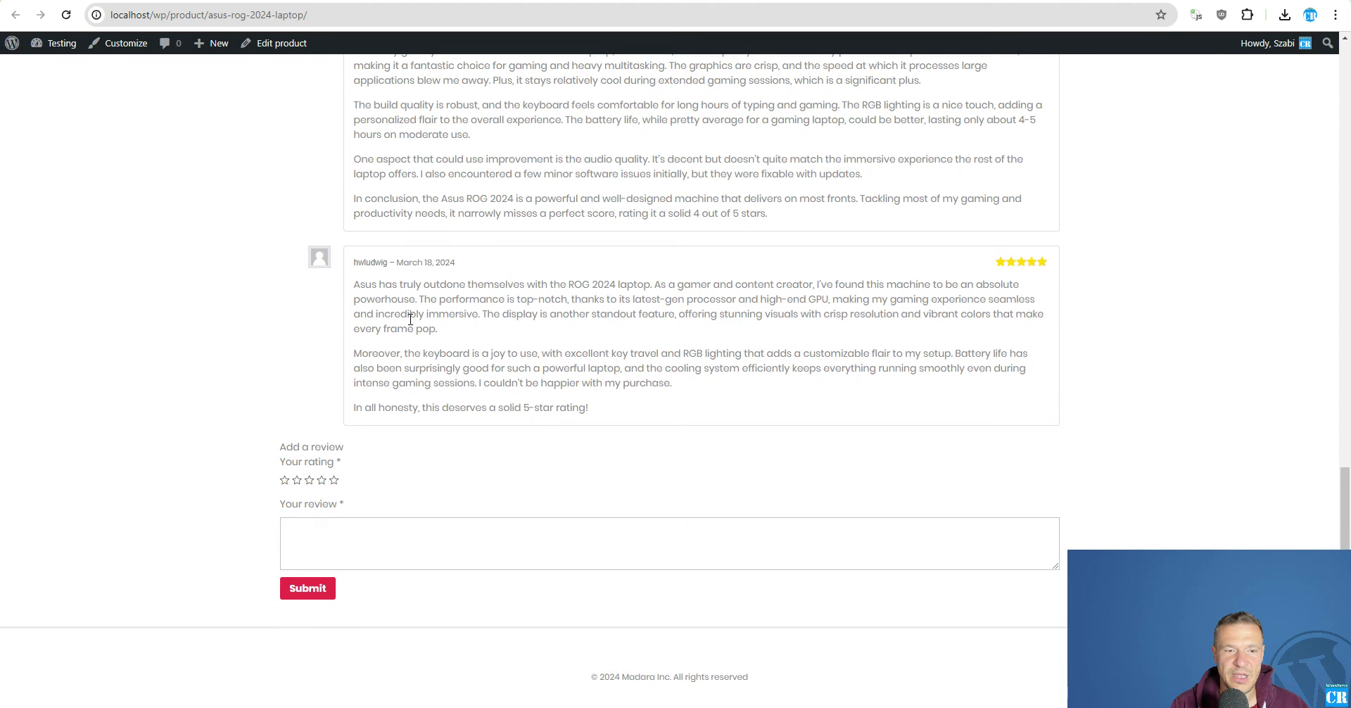
pyautogui.moveTo(423, 407); pyautogui.dragTo(590, 408)
pyautogui.click(447, 335)
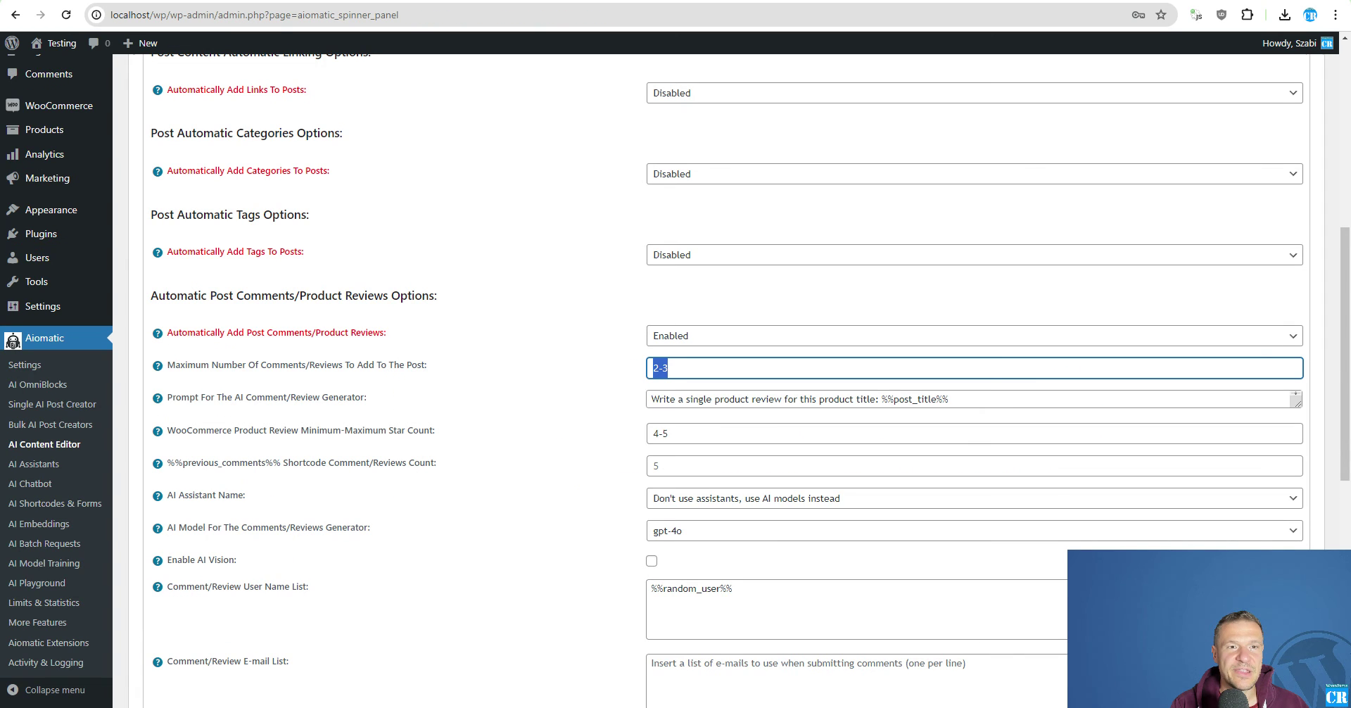
# Turn on automatic editing of posts in the AI Content Editor's Automatic Content Editing settings
pyautogui.scroll(7, 361, 232)
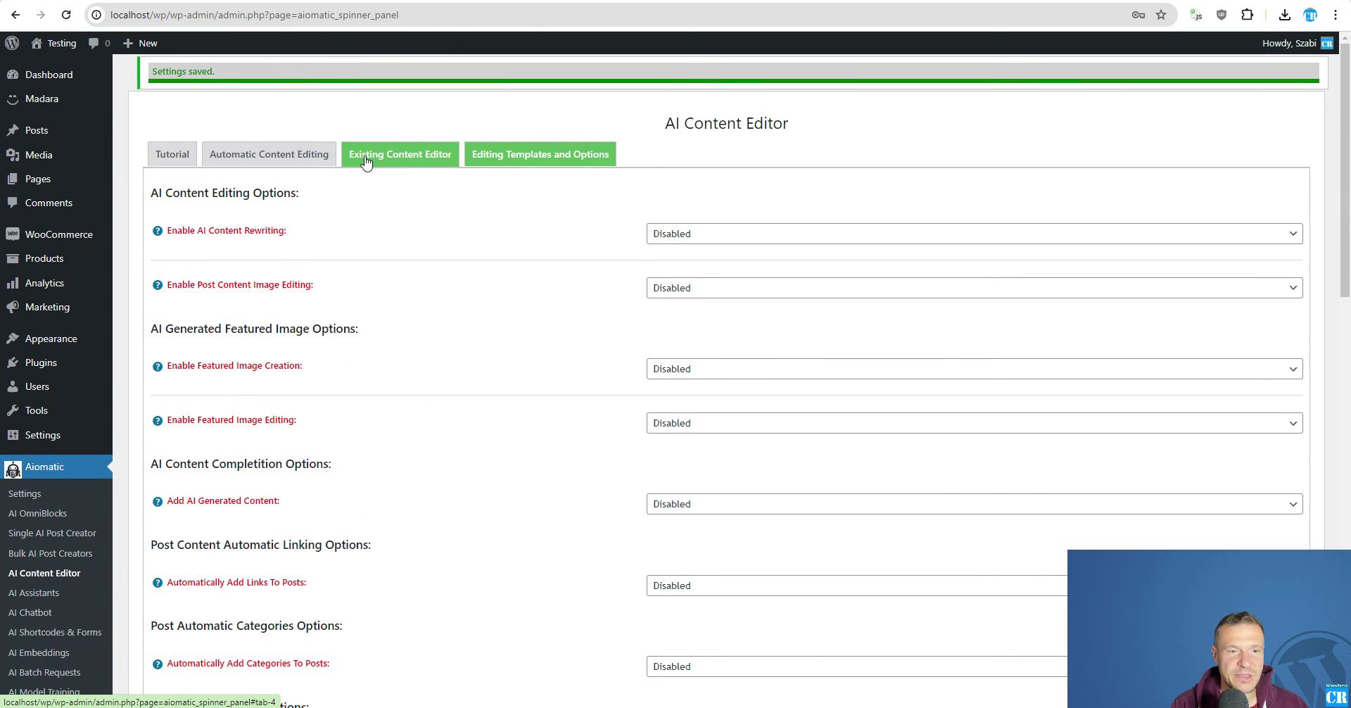
pyautogui.click(269, 154)
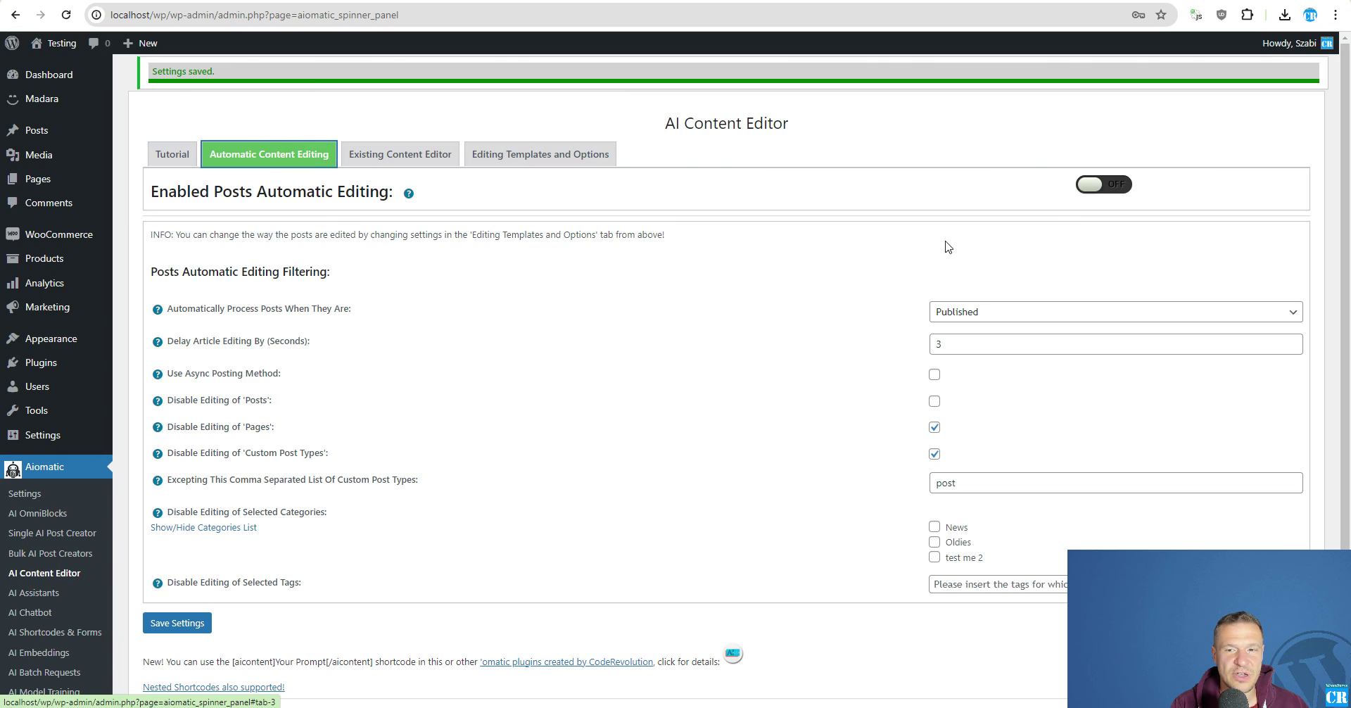
pyautogui.click(1104, 185)
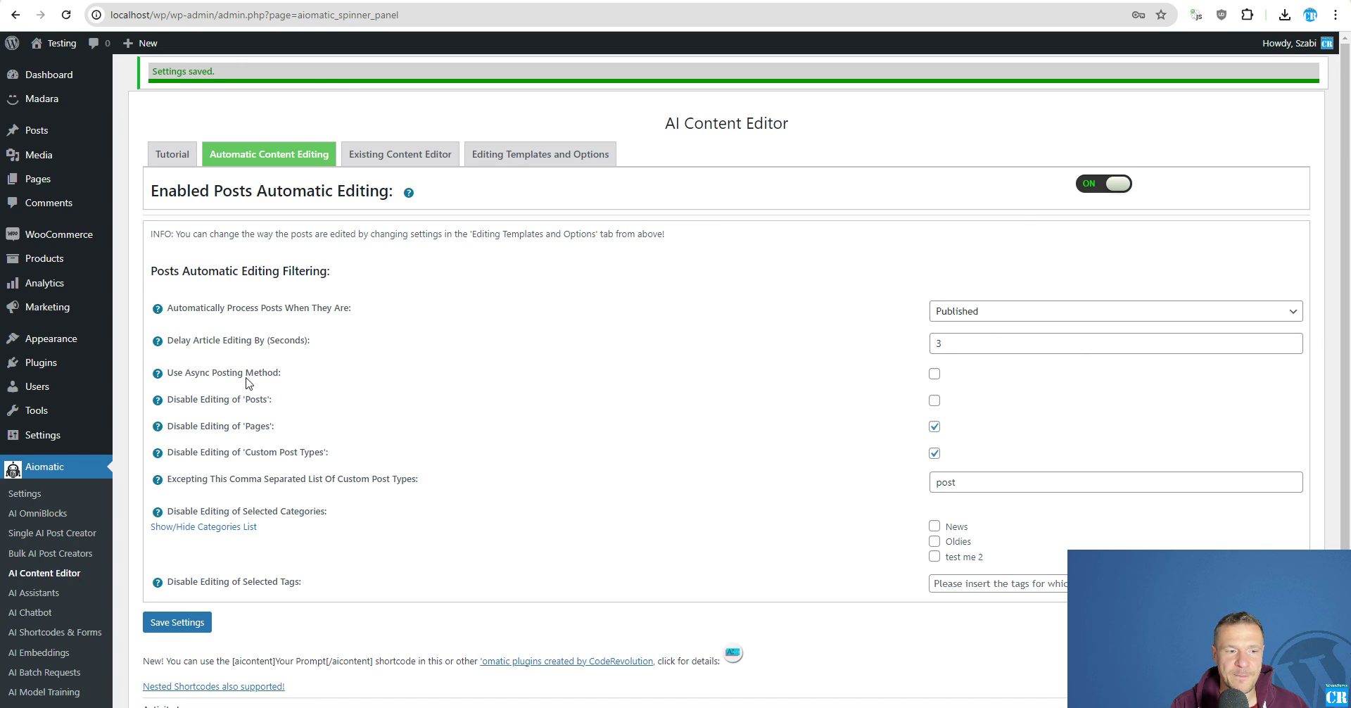
# Allow automatic editing of custom post types and disable automatic editing of posts
pyautogui.moveTo(183, 449); pyautogui.dragTo(323, 452)
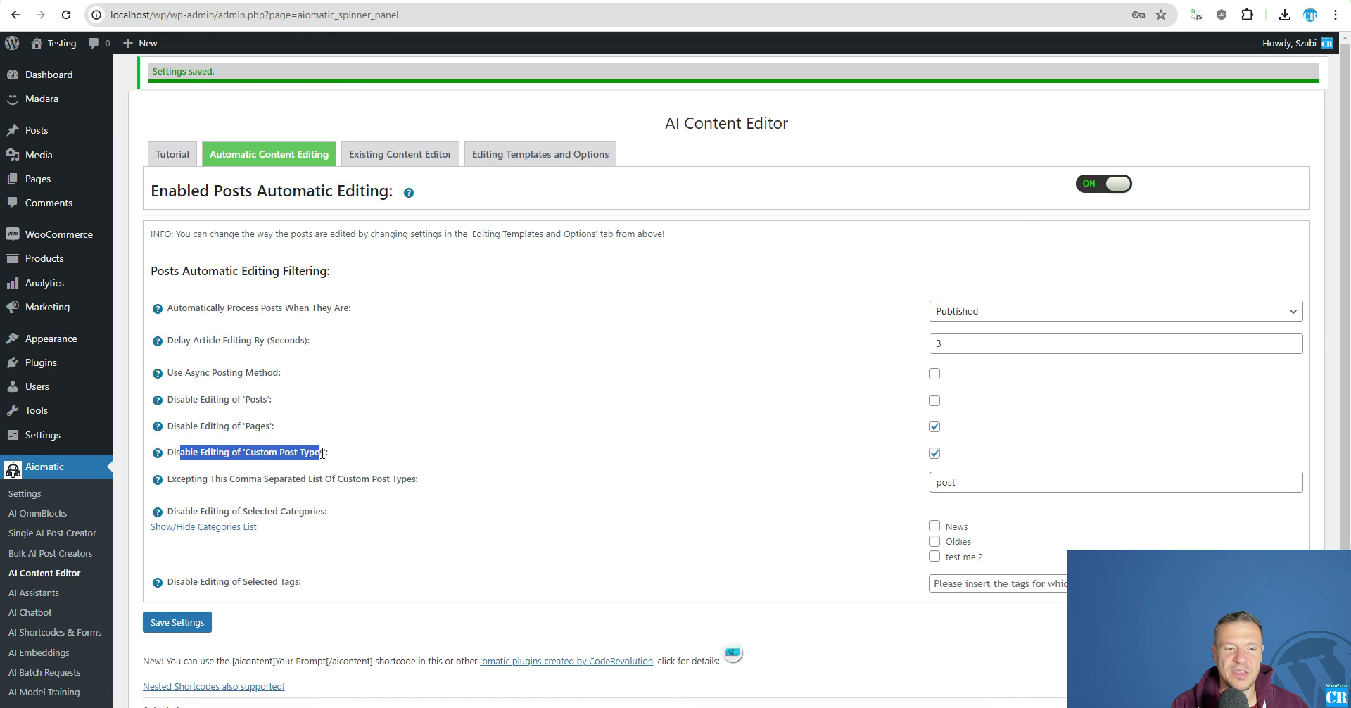
pyautogui.click(934, 452)
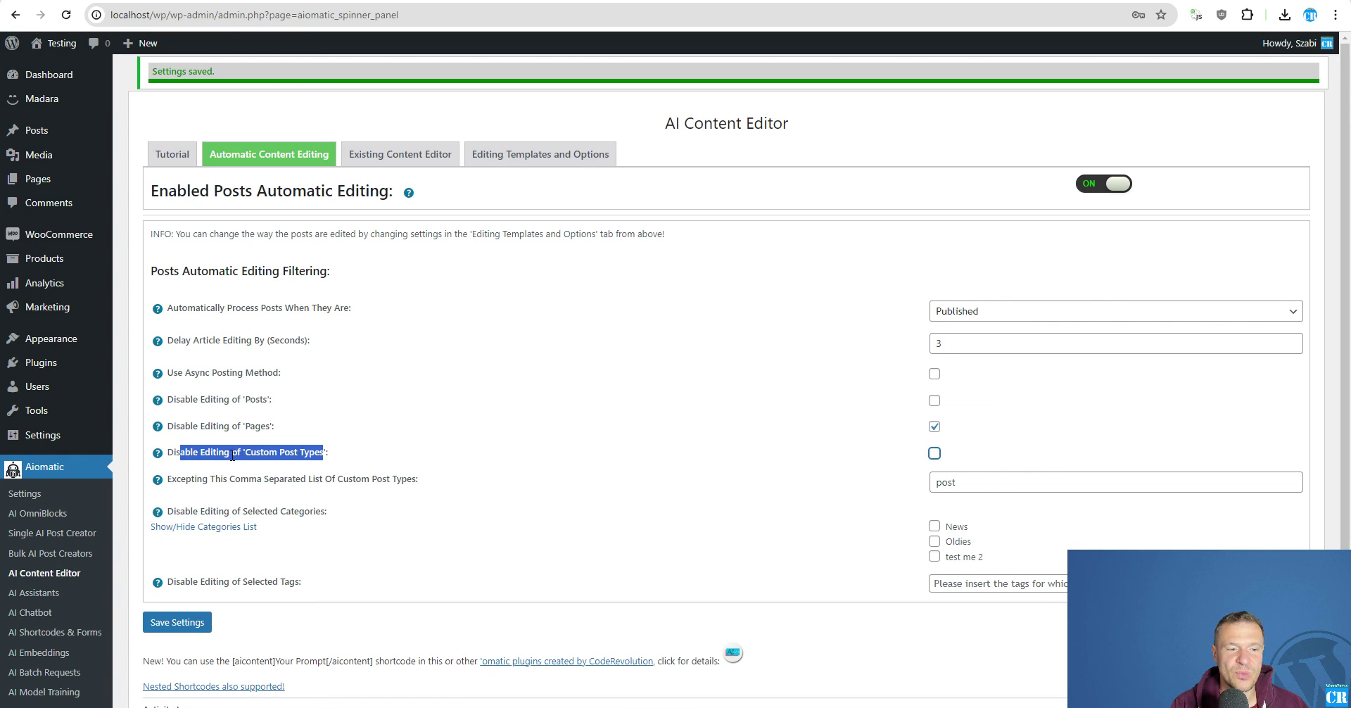
pyautogui.moveTo(244, 452); pyautogui.dragTo(319, 453)
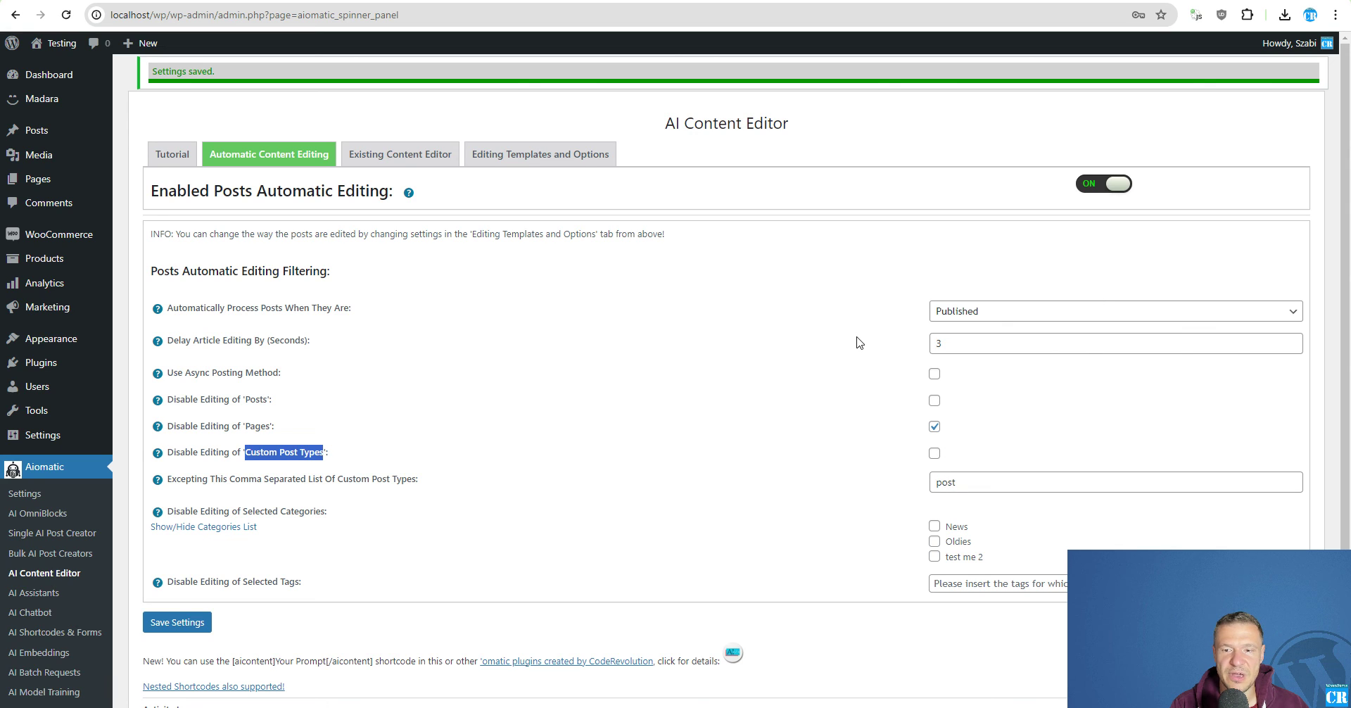
pyautogui.moveTo(190, 402); pyautogui.dragTo(271, 402)
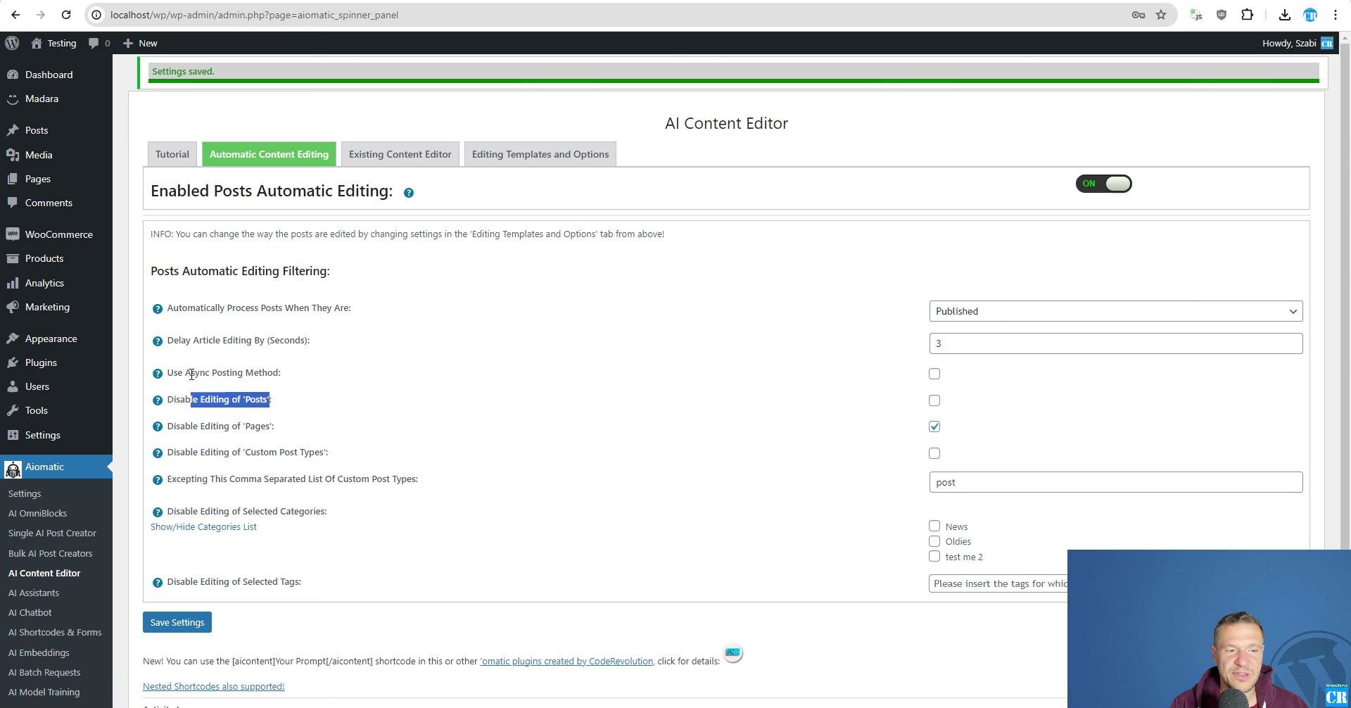
pyautogui.moveTo(203, 426); pyautogui.dragTo(267, 427)
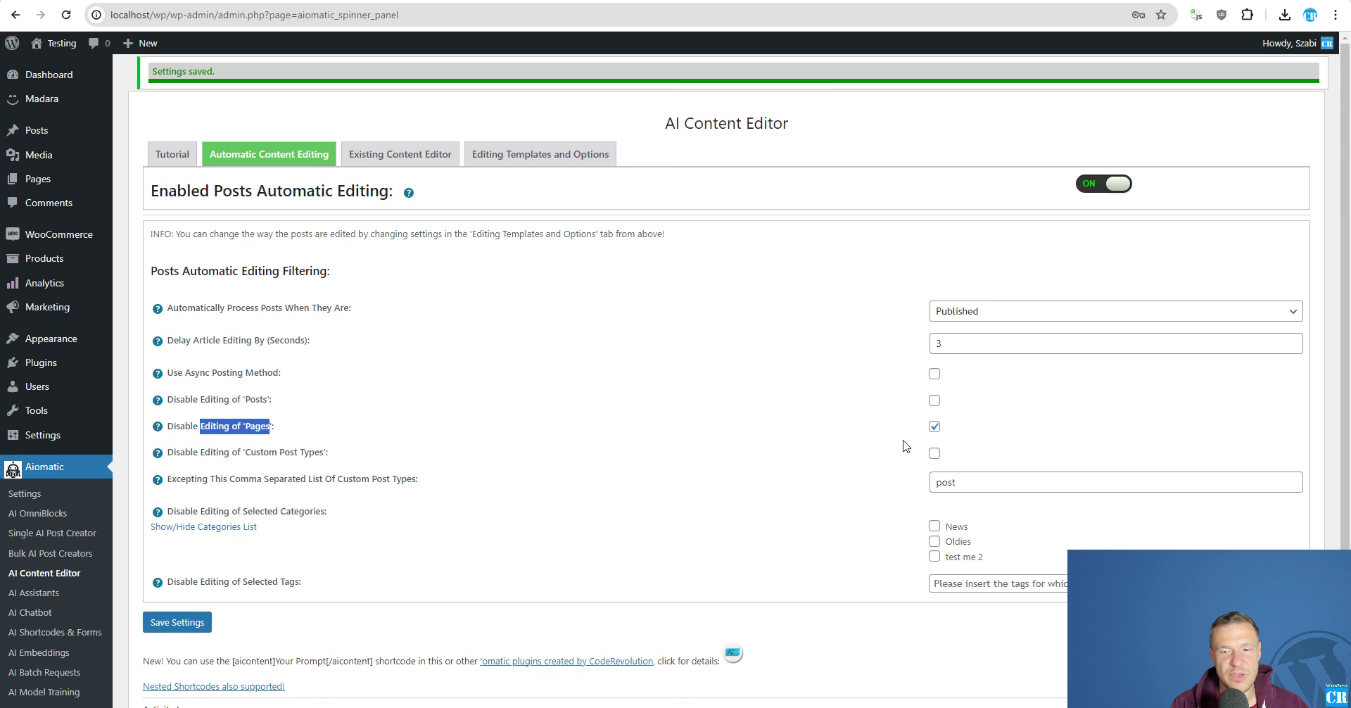
pyautogui.click(935, 400)
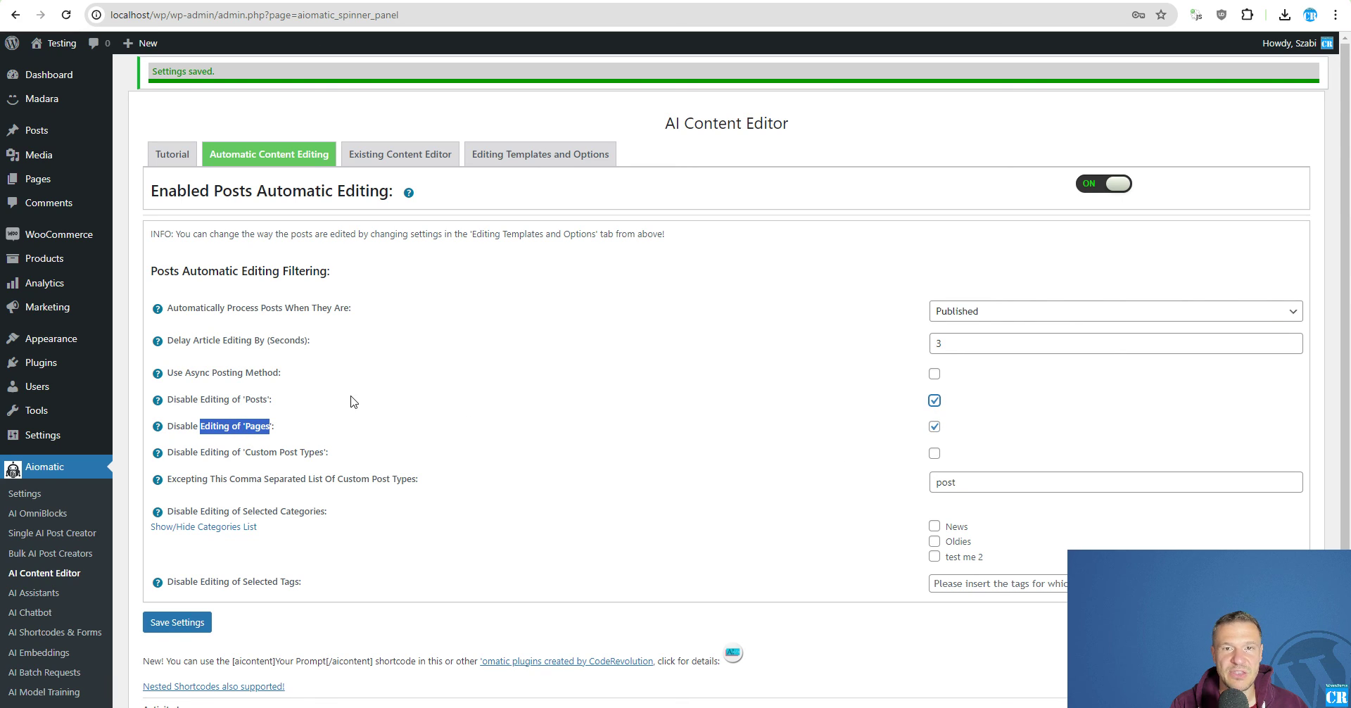
pyautogui.moveTo(198, 453); pyautogui.dragTo(334, 459)
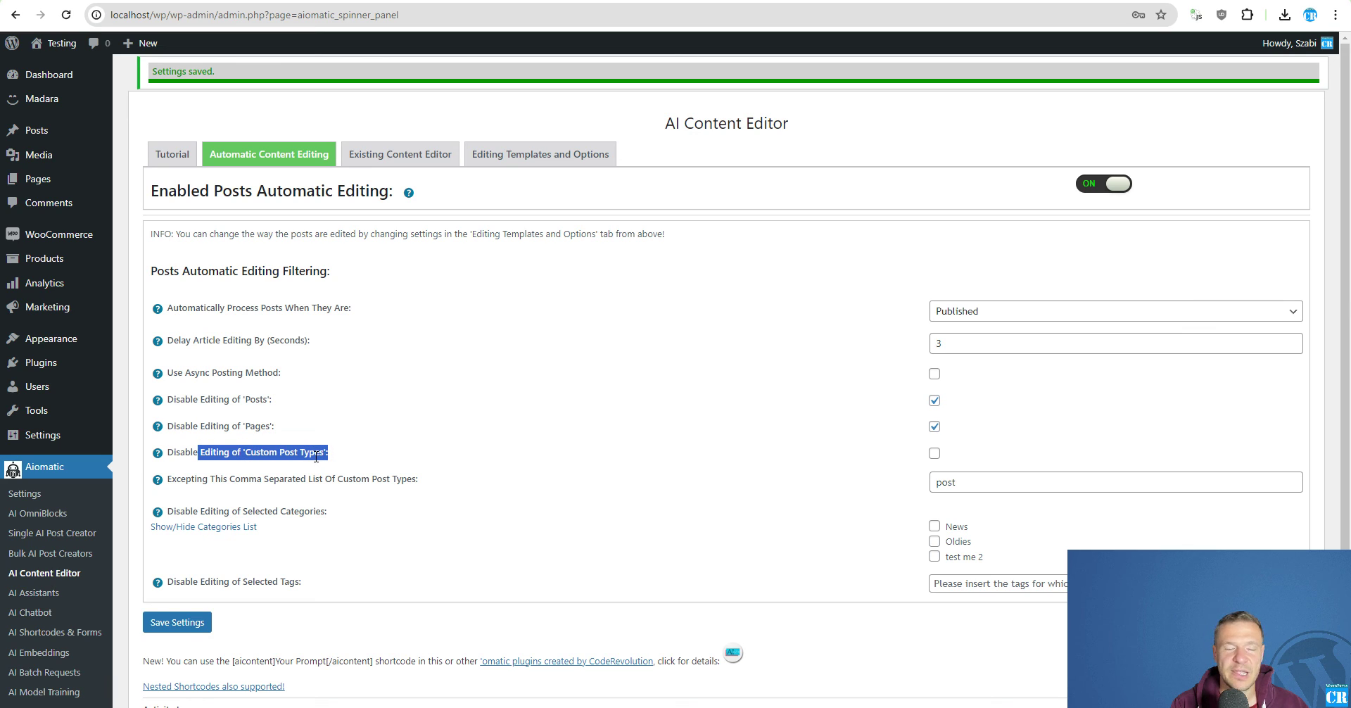
pyautogui.click(371, 436)
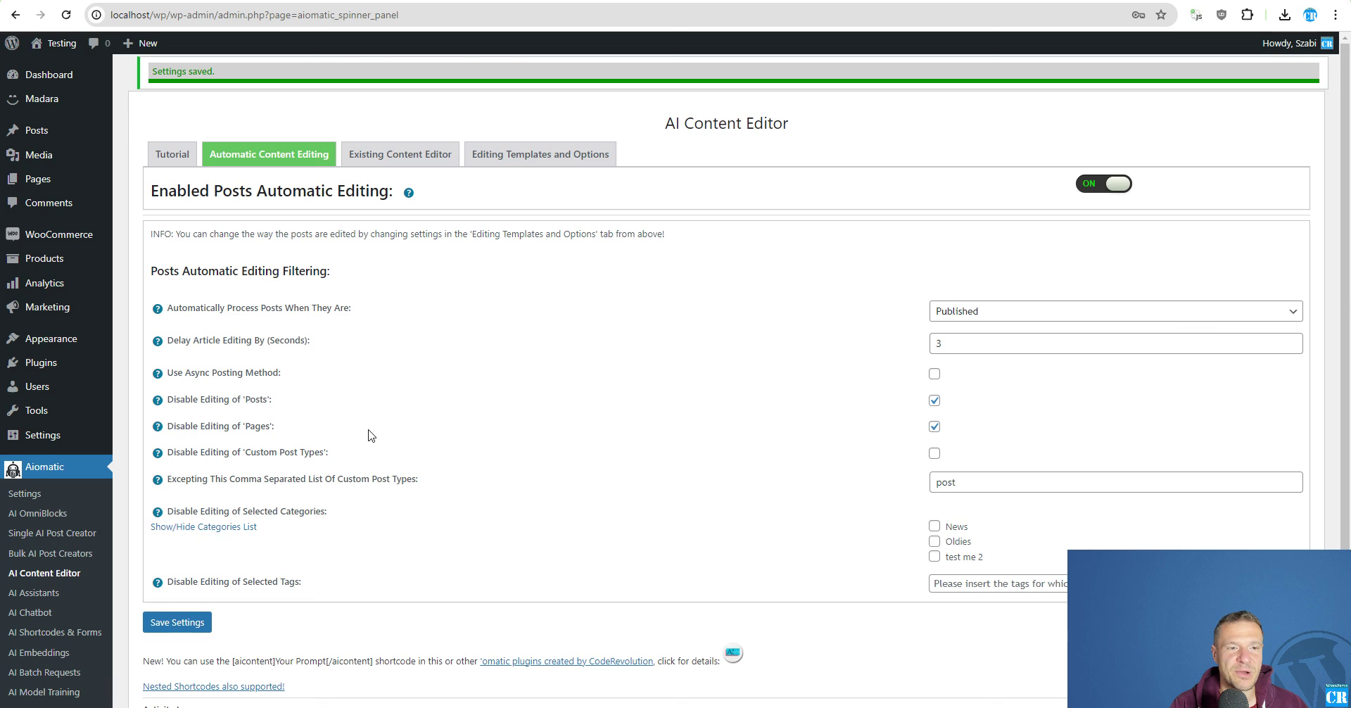
# Examine the post status choices for automatic processing, trying Drafted and returning to Published
pyautogui.click(961, 311)
pyautogui.click(806, 315)
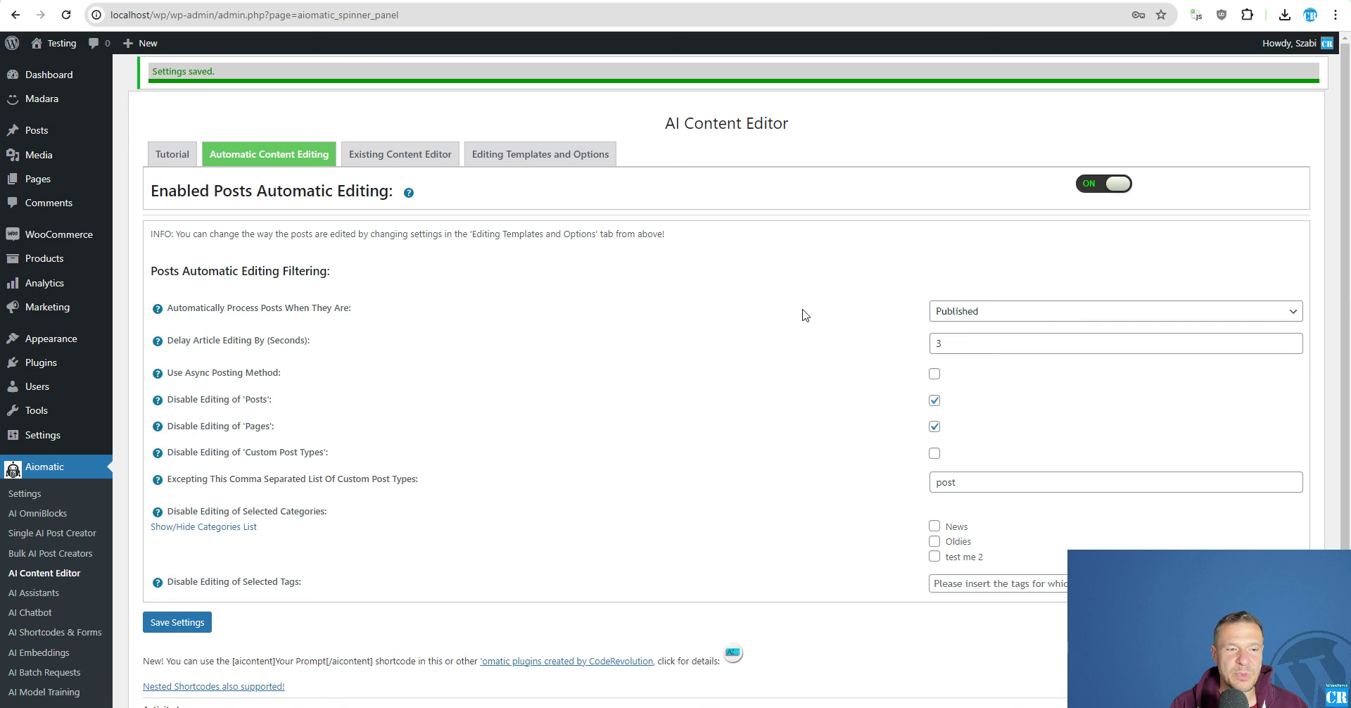
pyautogui.click(980, 318)
pyautogui.click(890, 313)
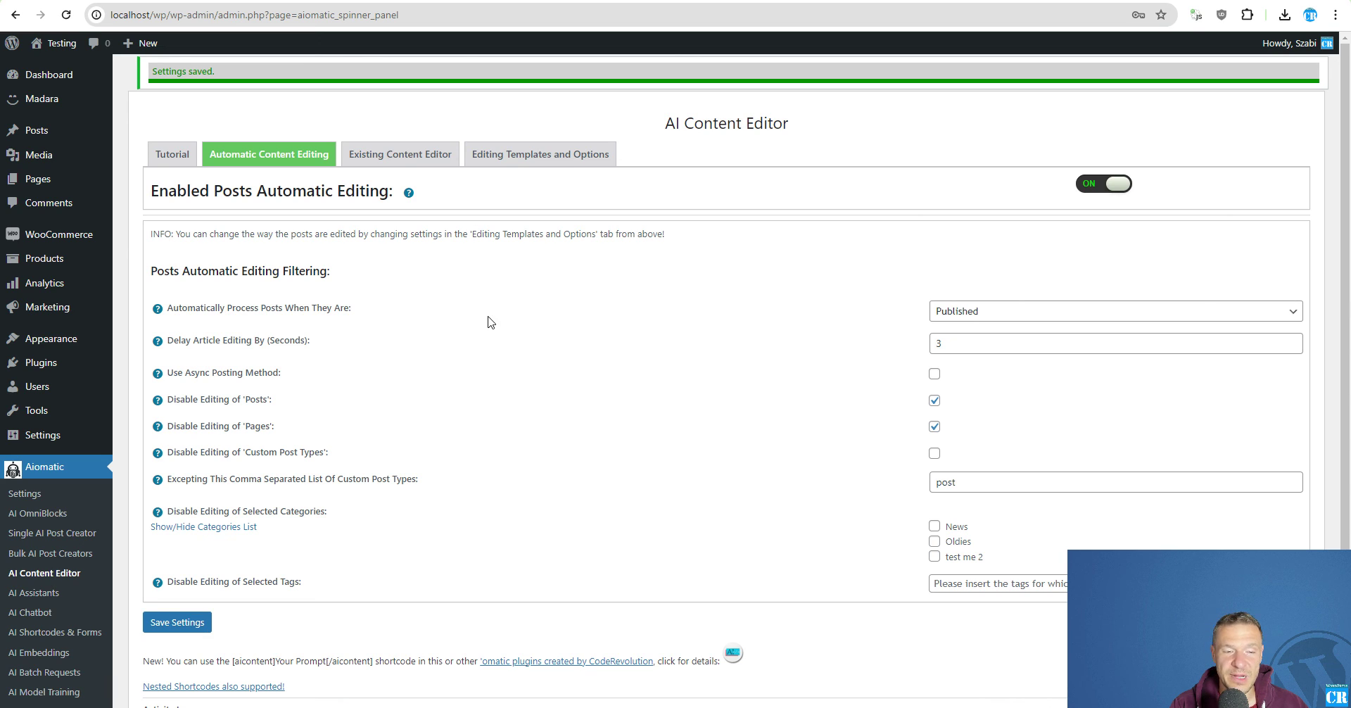
pyautogui.click(936, 312)
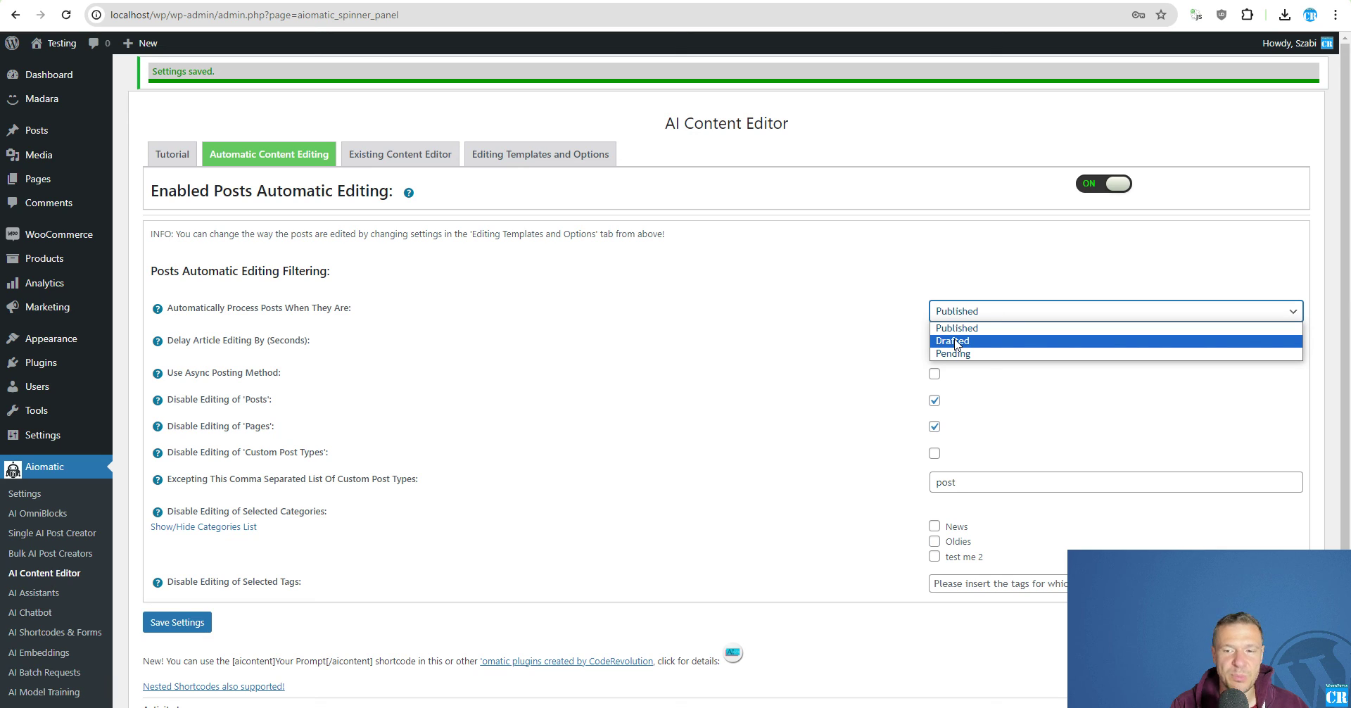
pyautogui.click(955, 341)
pyautogui.click(936, 311)
pyautogui.click(955, 328)
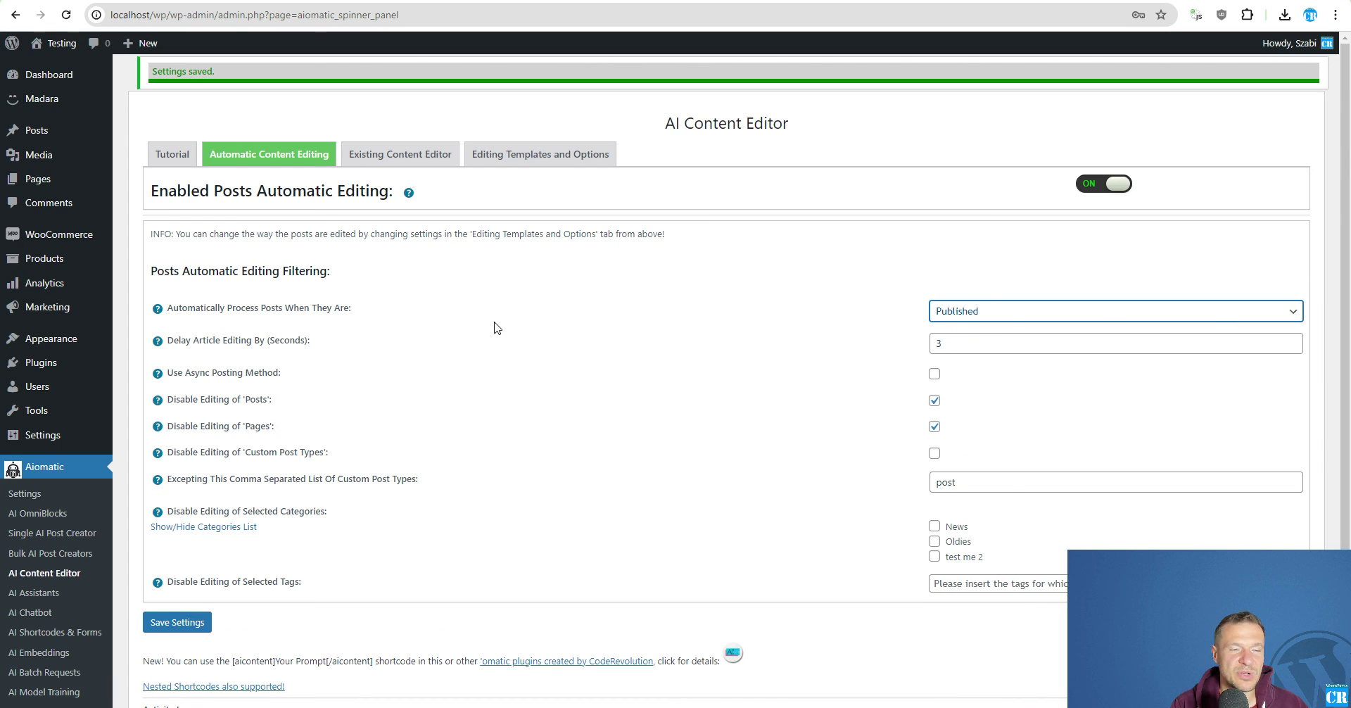
pyautogui.click(1042, 317)
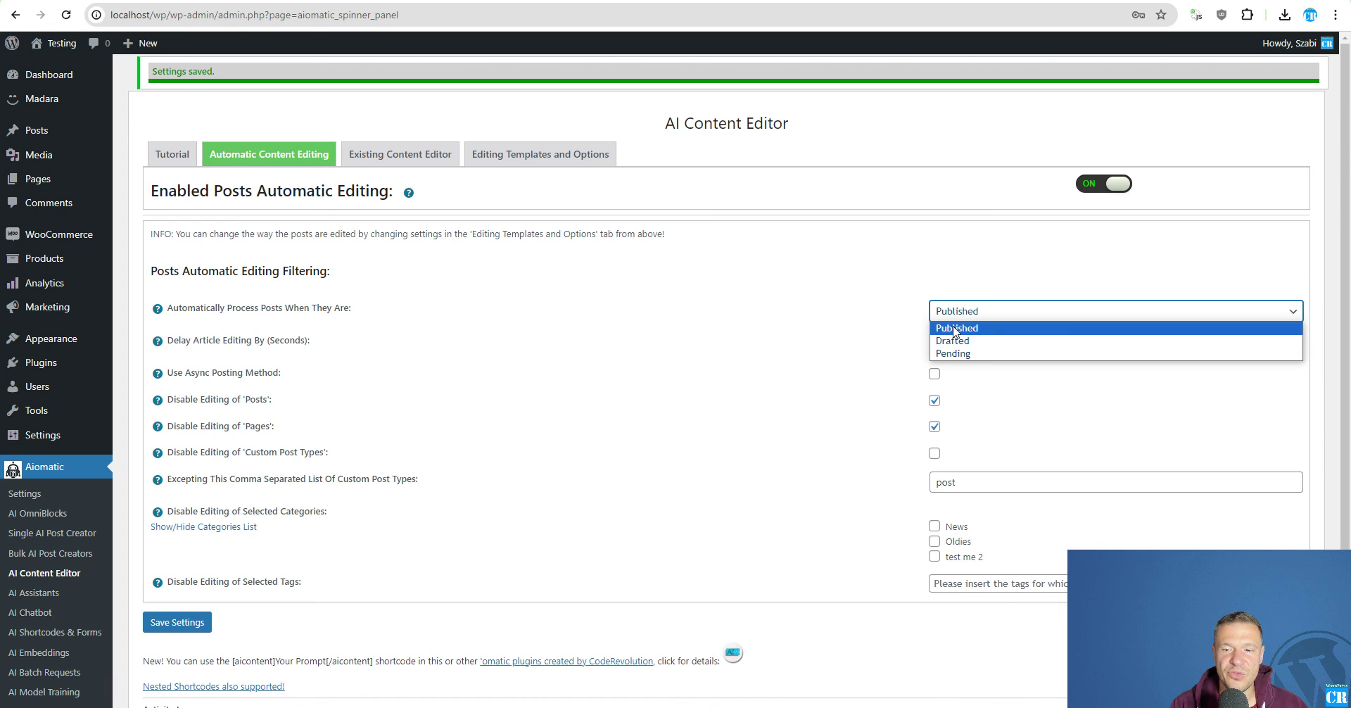
pyautogui.click(402, 263)
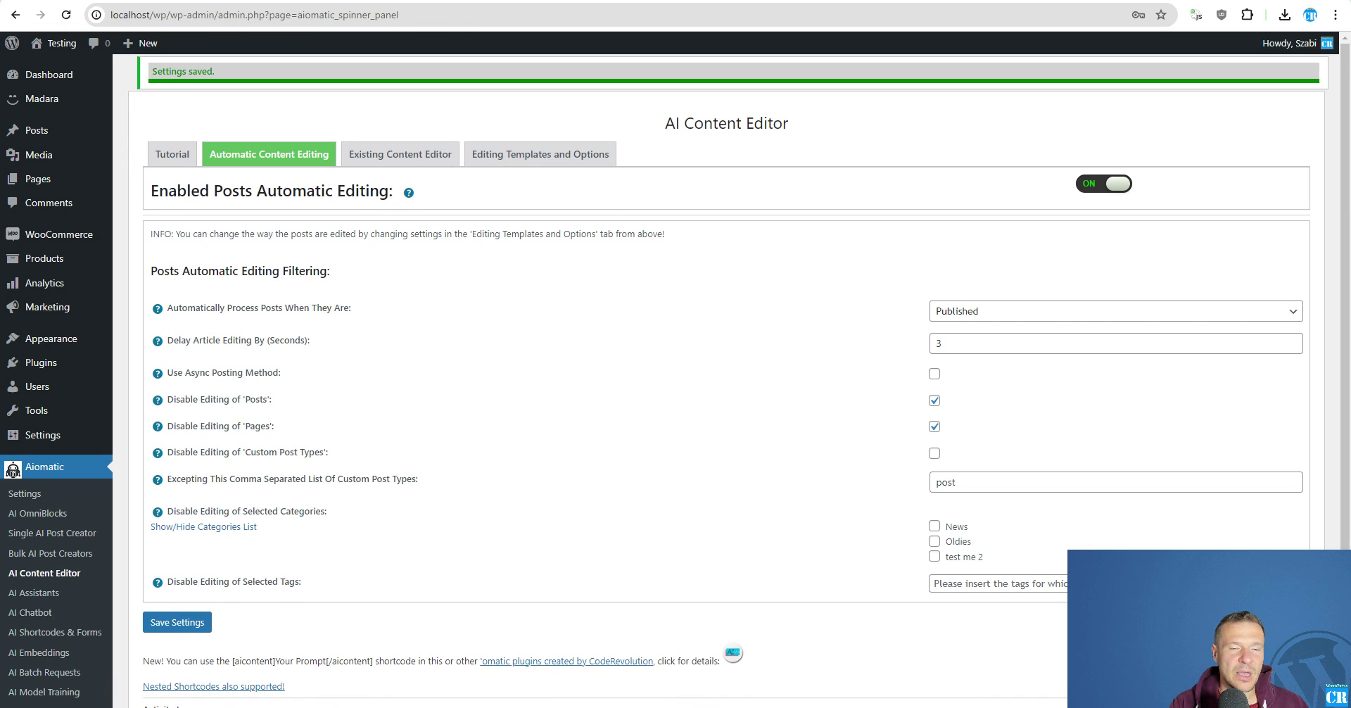
# Revisit the Existing Content Editor, look over the laptop's store page reviews again, and switch to Aiomatic's CodeCanyon page
pyautogui.click(409, 155)
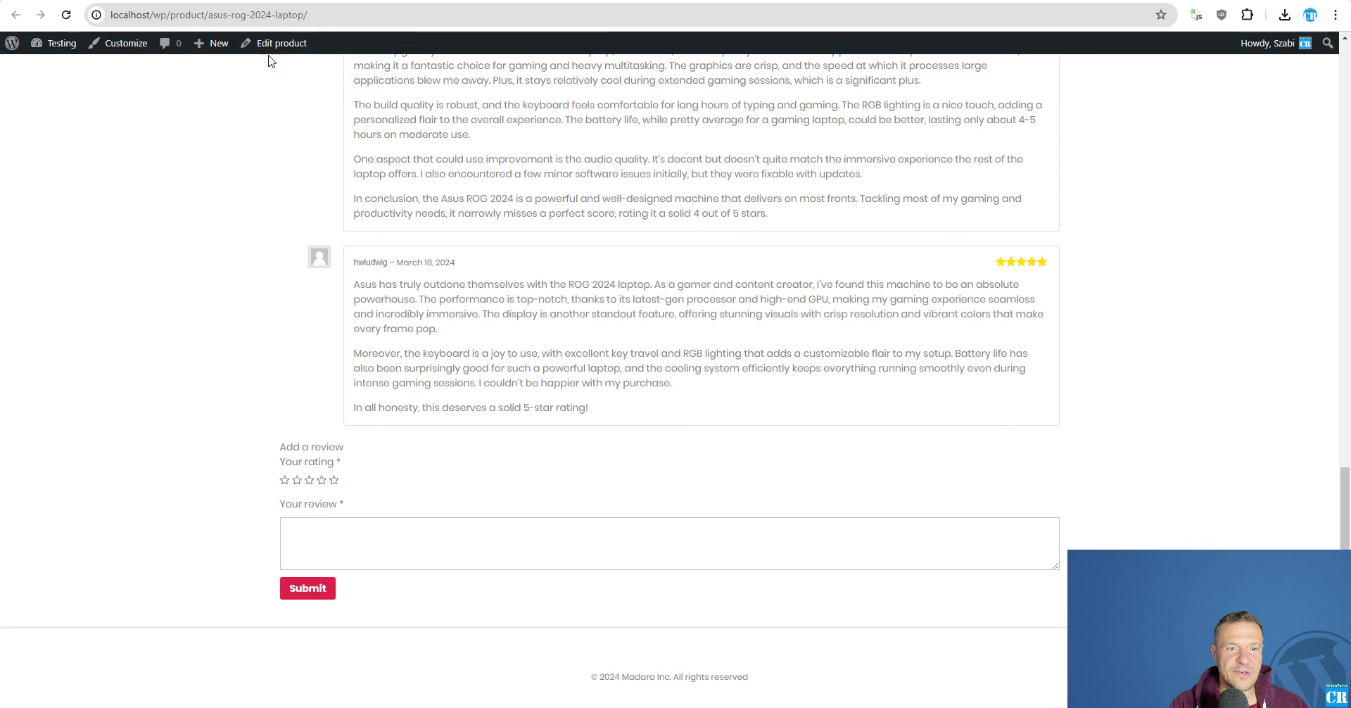
pyautogui.scroll(4, 563, 356)
pyautogui.scroll(12, 563, 356)
pyautogui.scroll(-5, 584, 359)
pyautogui.scroll(4, 583, 366)
pyautogui.scroll(1, 372, 402)
pyautogui.scroll(-9, 368, 408)
pyautogui.hotkey('ctrl', 'Tab')
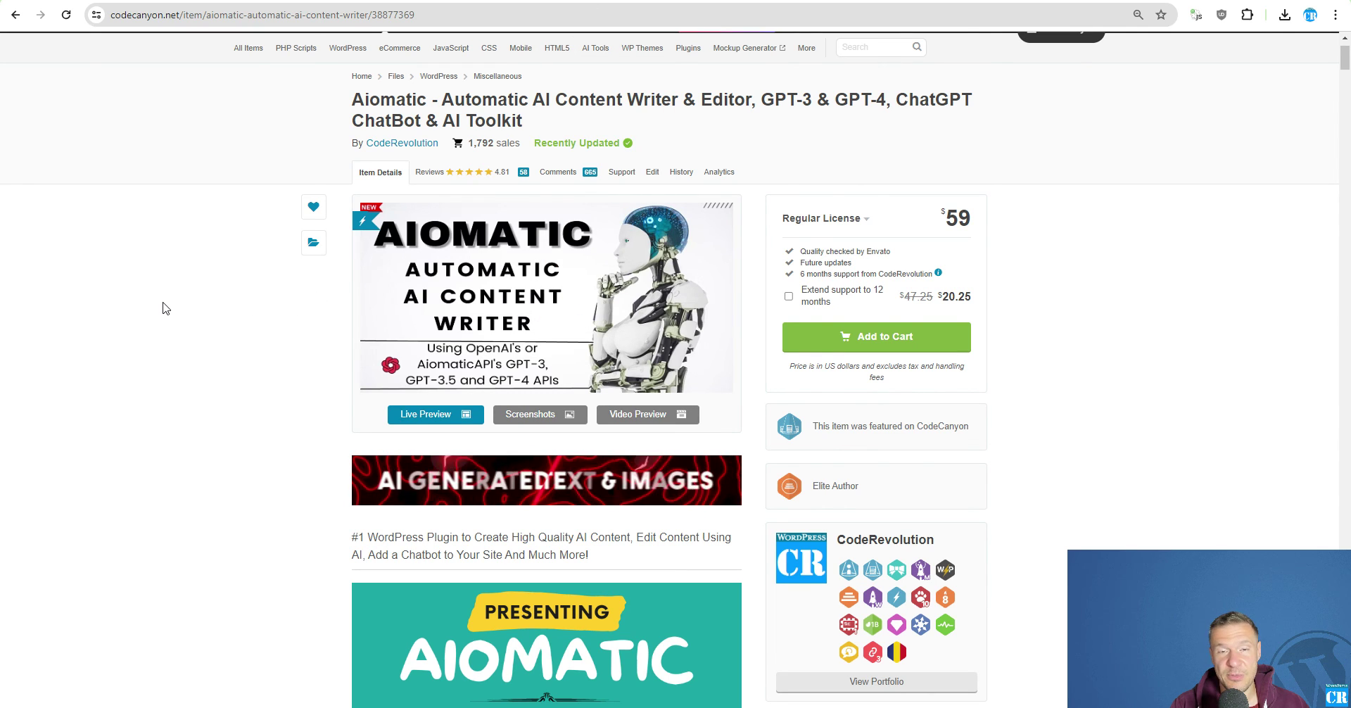